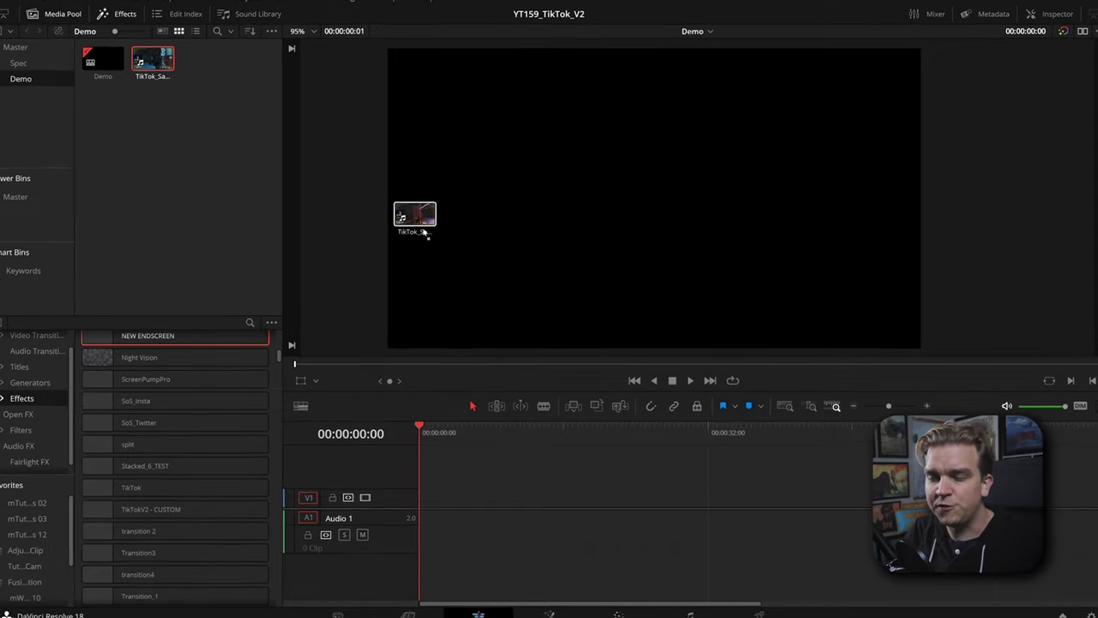
Place the TikTok_Sample clip on the timeline and scrub ahead to the VICTORY moment.
drag(149, 509, 459, 514)
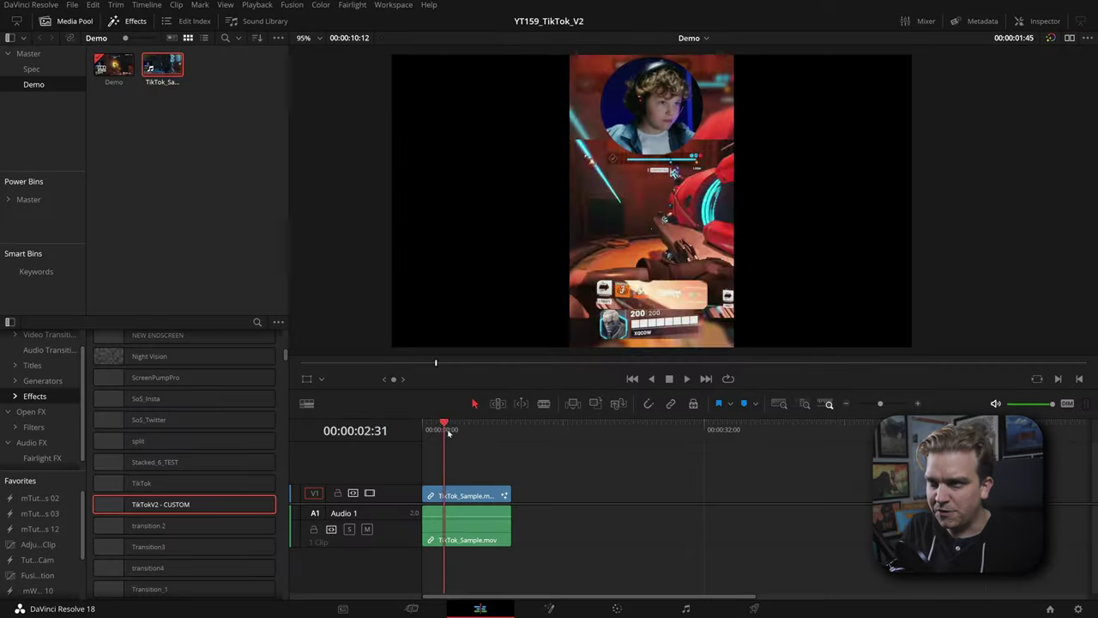
drag(452, 430, 495, 429)
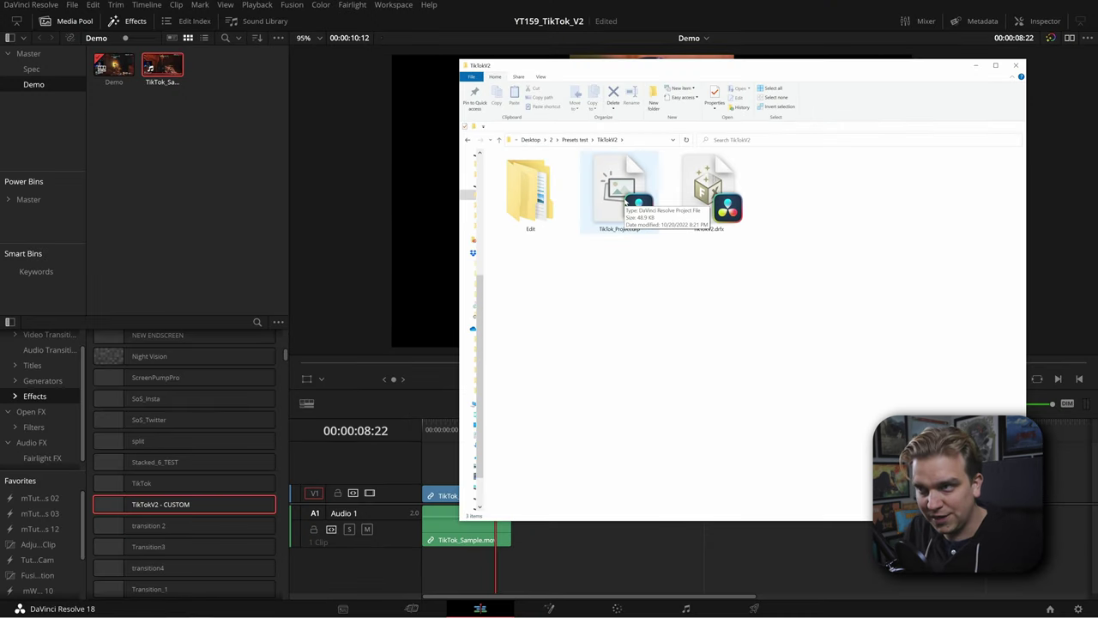
Select TikTok_Project.drp in File Explorer to open it in Resolve.
click(625, 199)
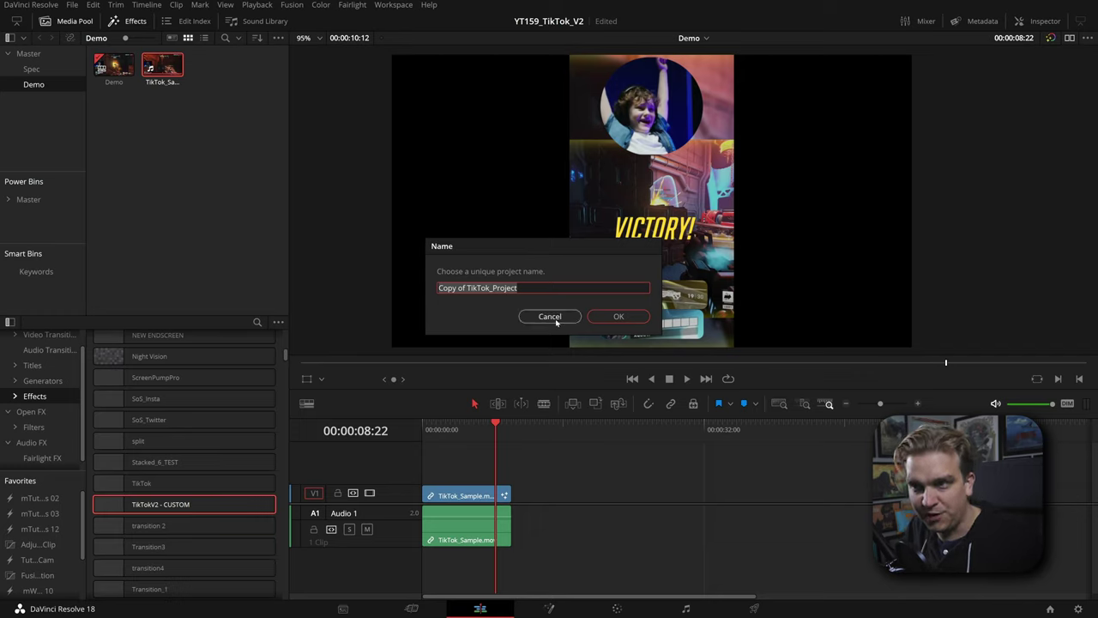
Accept the name 'Copy of TikTok_Project', import TikTok_Sample.mov, and drop it onto the timeline.
click(618, 316)
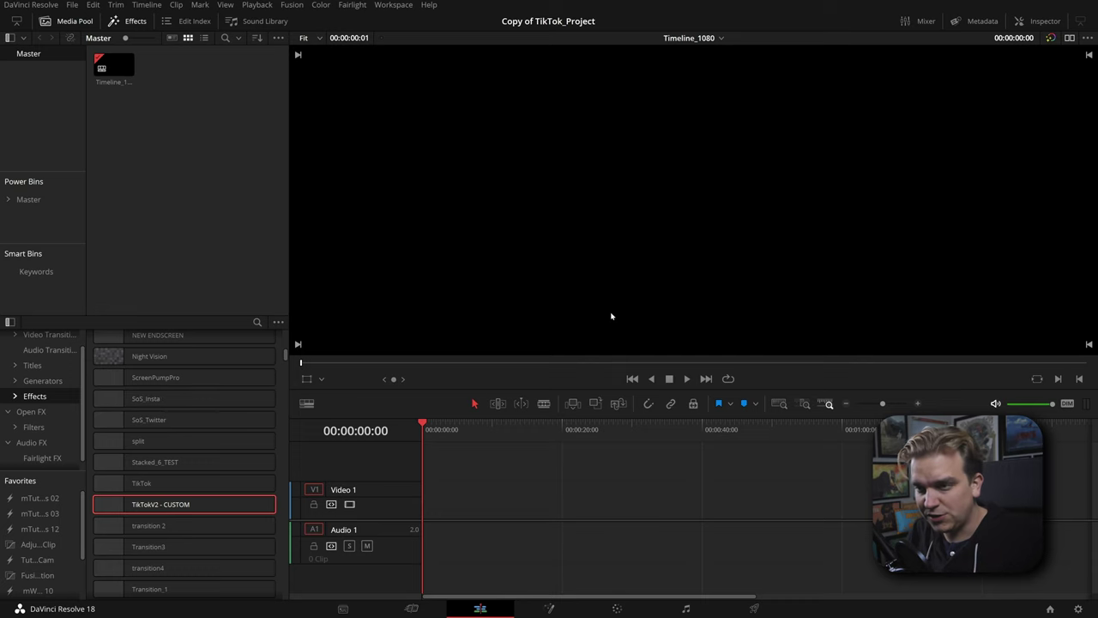
key(alt+Tab)
drag(856, 200, 220, 243)
drag(114, 67, 420, 504)
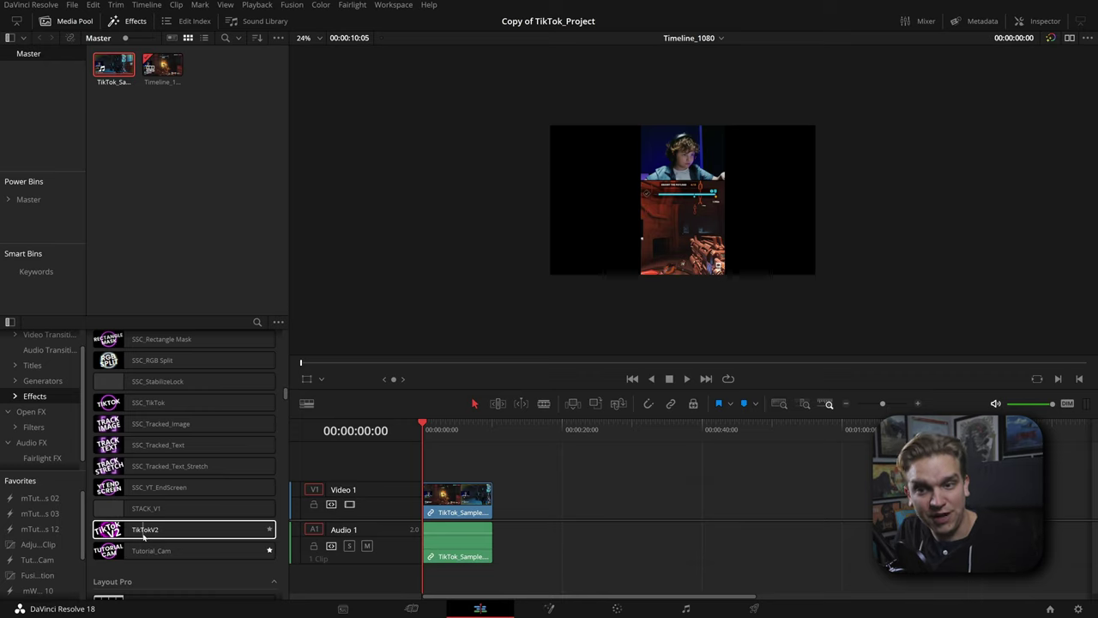
Apply TikTokV2 to the V1 clip and show its controls in the Inspector's Effects tab.
drag(134, 536, 455, 496)
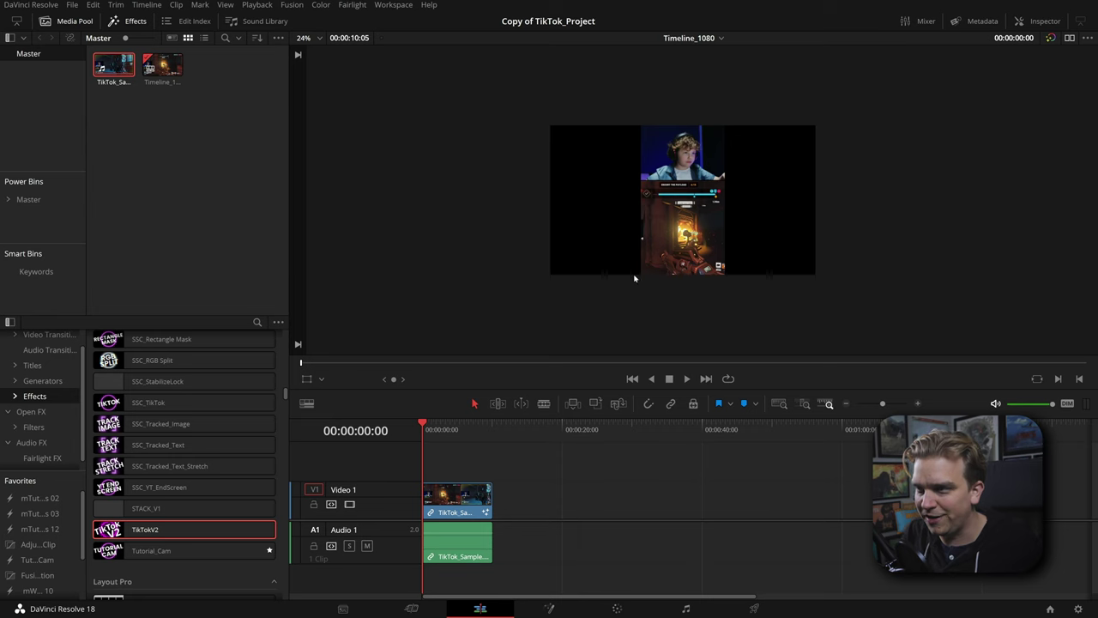
click(1038, 20)
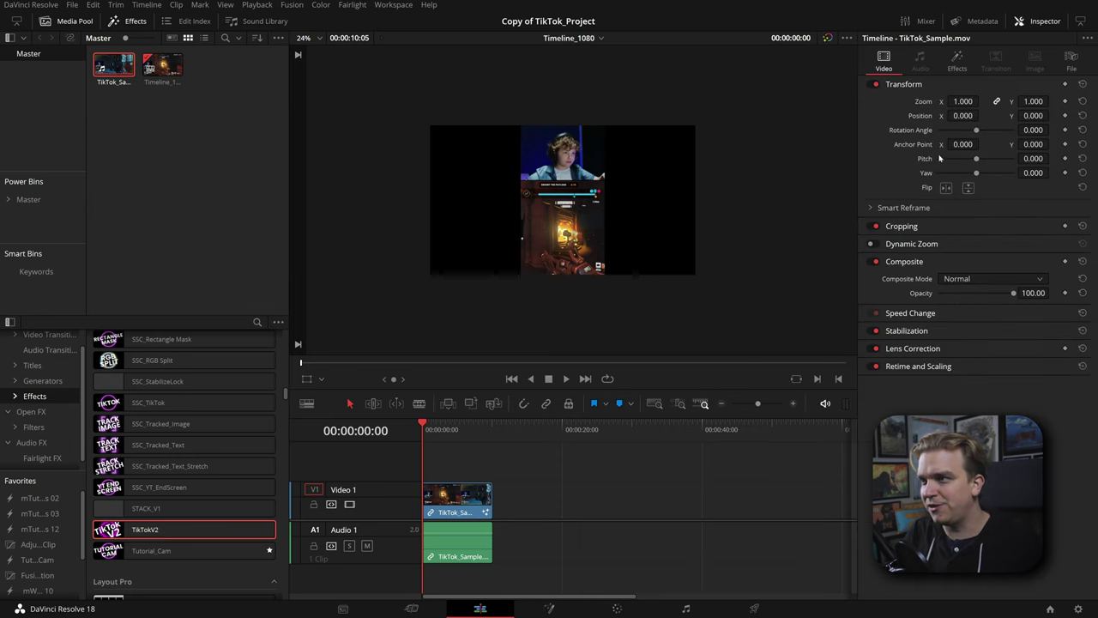
click(959, 65)
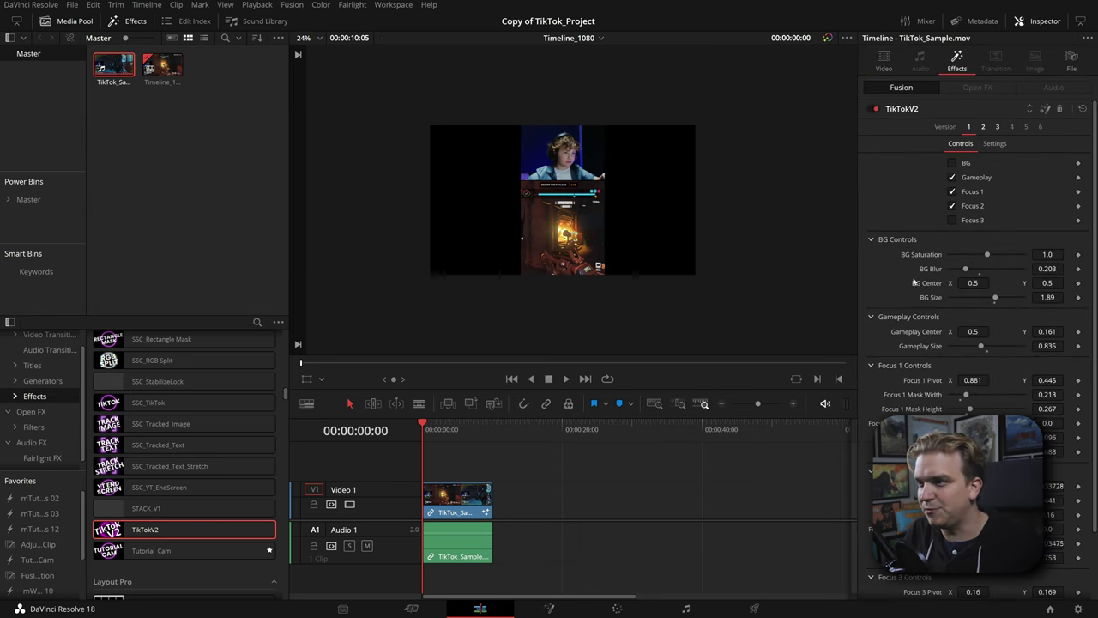
scroll(711, 328, up, 3)
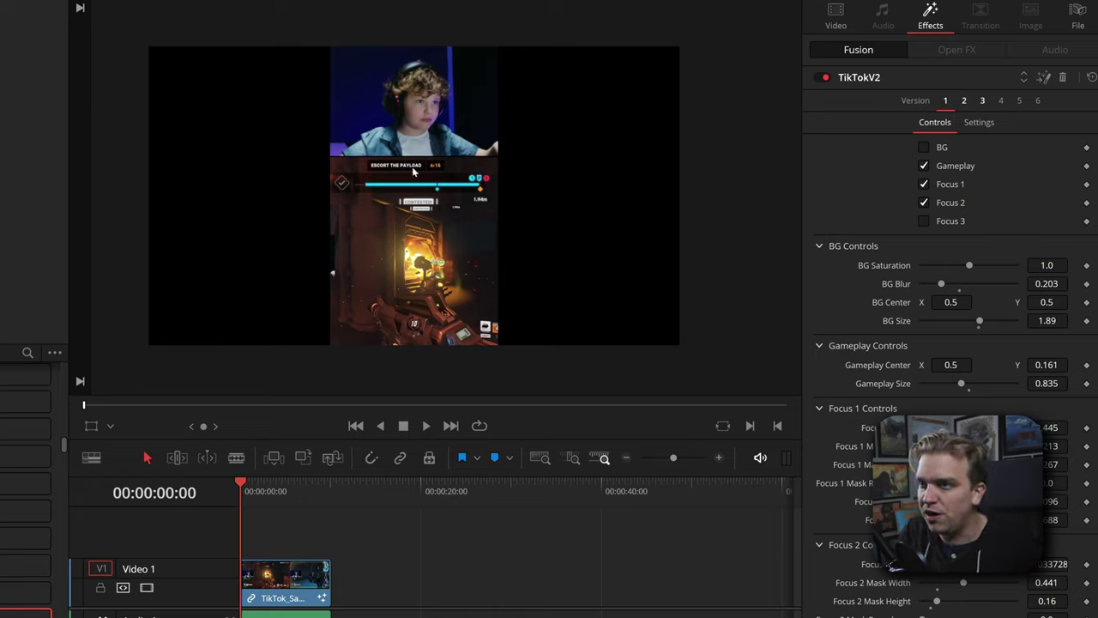
Switch the TikTokV2 effect from Version 2 to Version 3.
click(964, 102)
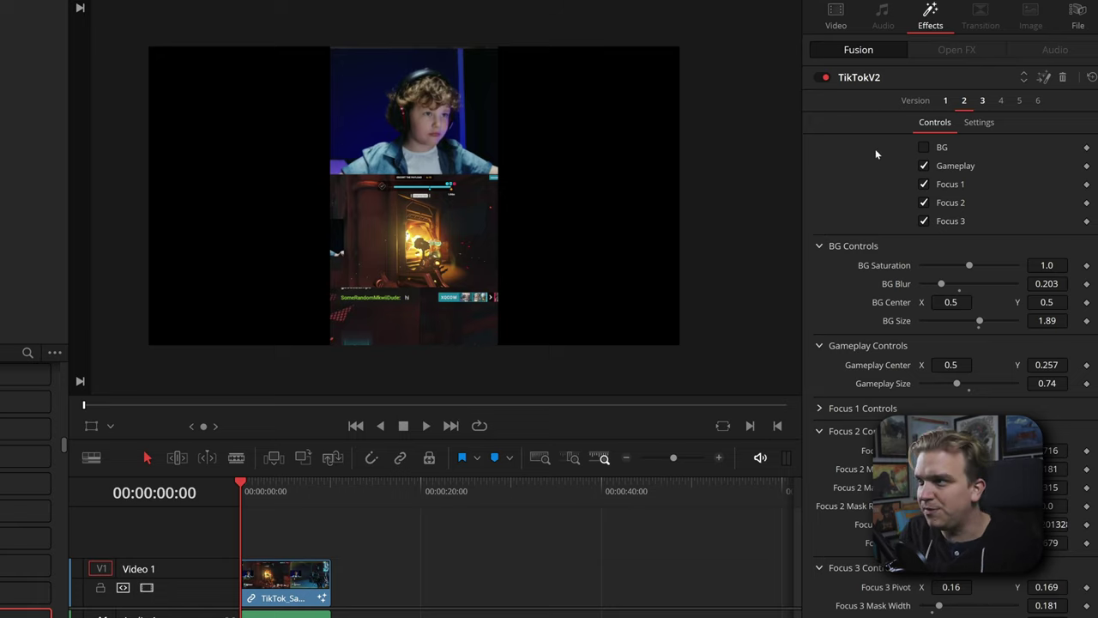
click(982, 101)
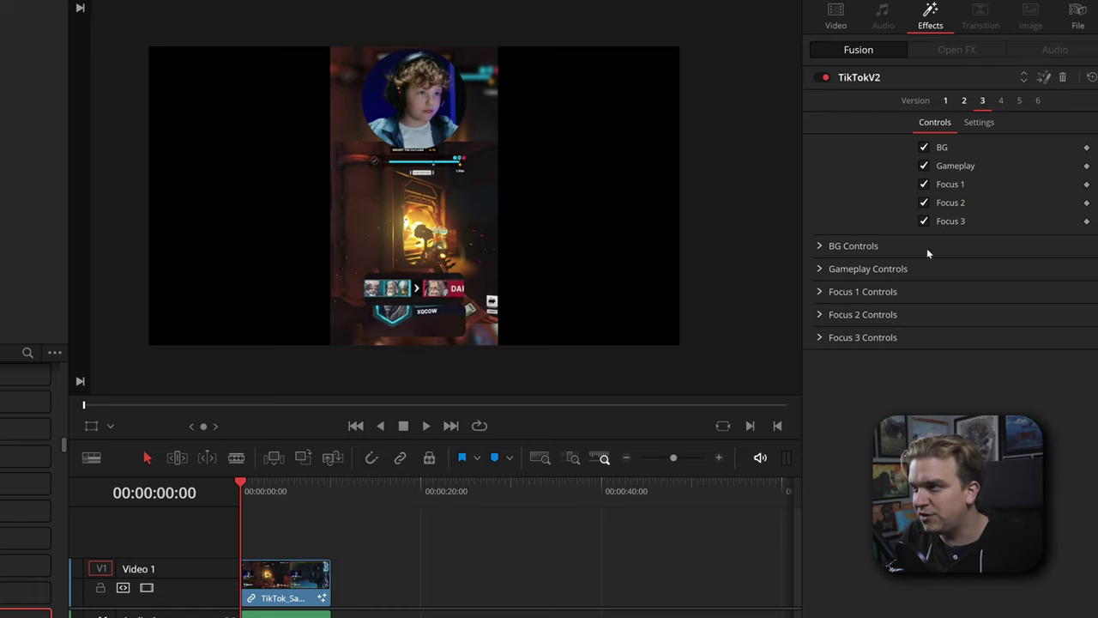
Toggle the BG, Gameplay, Focus 1, Focus 2 and Focus 3 layers off and on to compare.
click(925, 150)
click(925, 150)
click(925, 167)
click(925, 167)
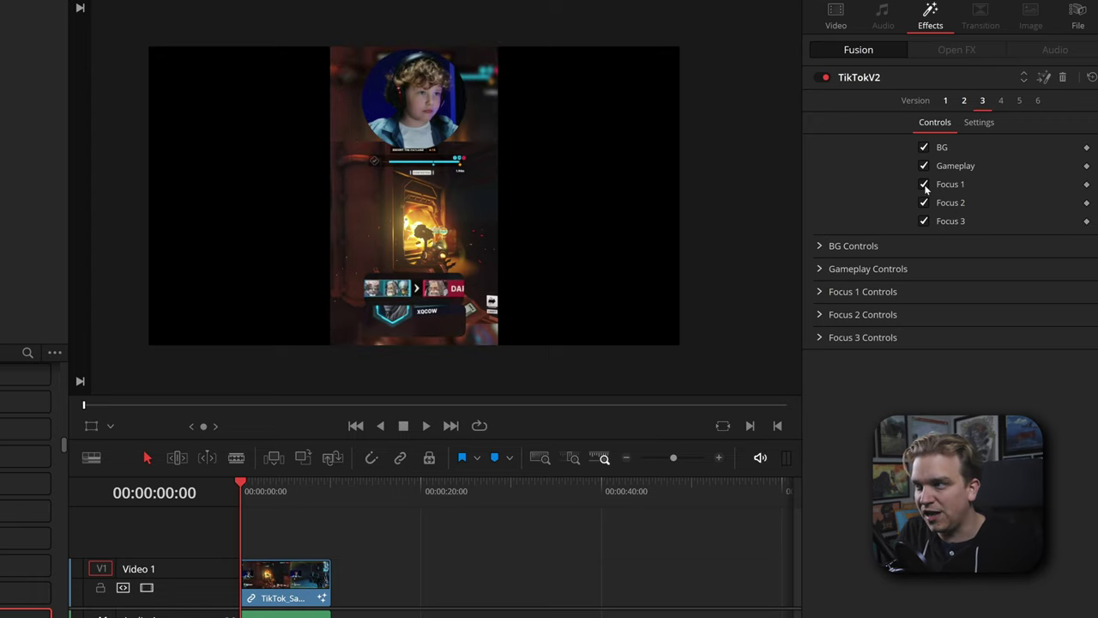
click(925, 184)
click(925, 184)
click(925, 185)
click(925, 185)
click(924, 203)
click(925, 203)
click(925, 203)
click(924, 203)
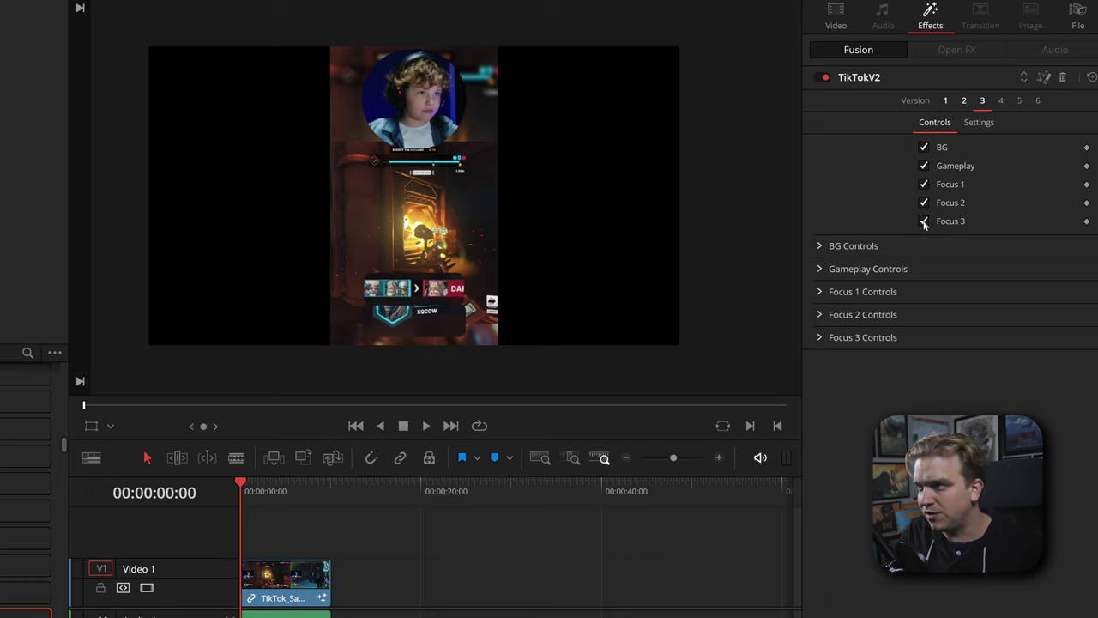
click(925, 222)
click(925, 222)
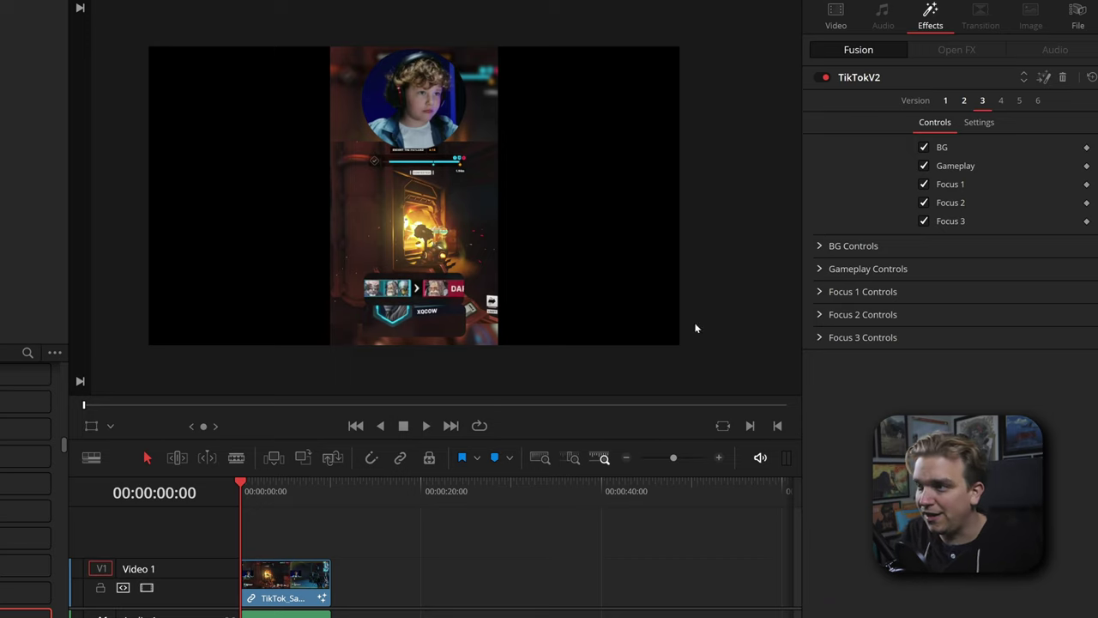
Keep background strength at 0.37, set background size 1.95 and Gameplay Size 0.754.
click(819, 246)
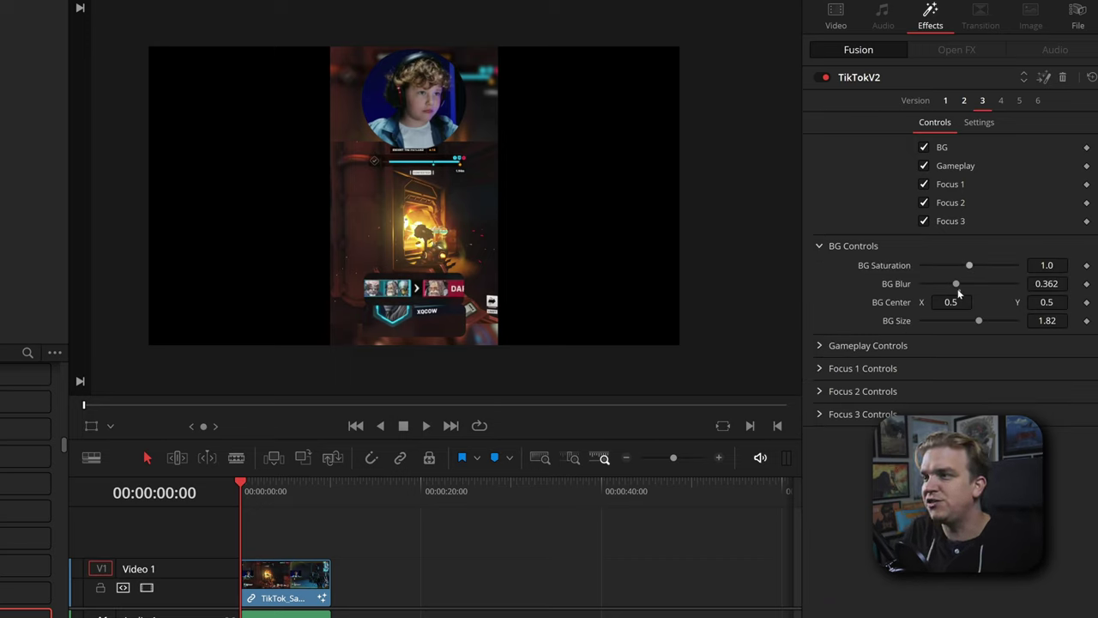
drag(966, 265, 925, 285)
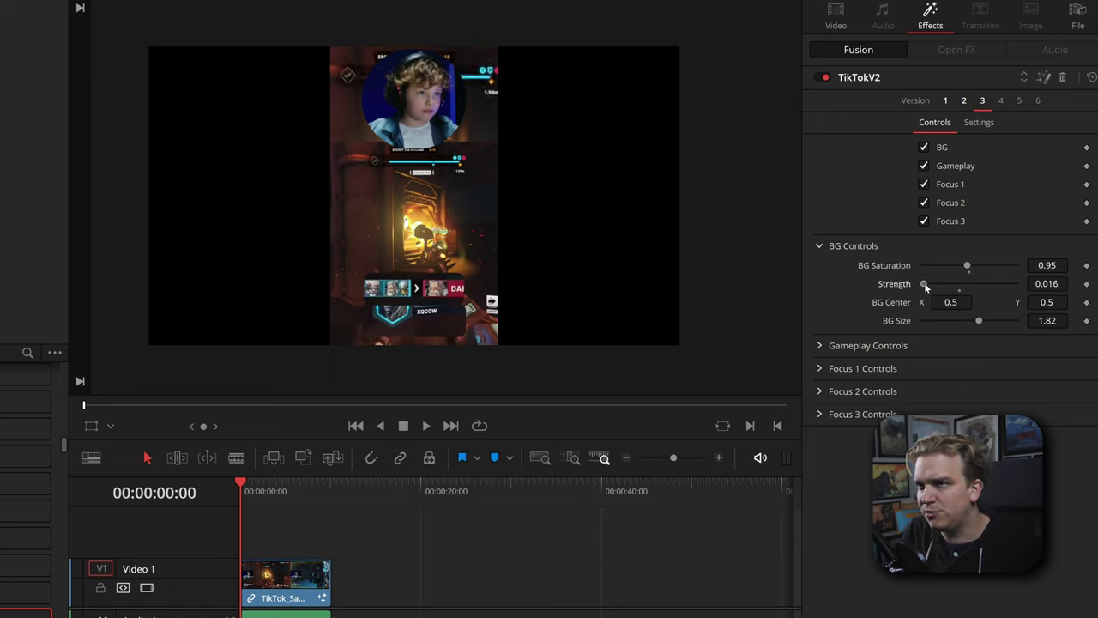
key(ctrl+z)
drag(976, 319, 980, 320)
click(820, 345)
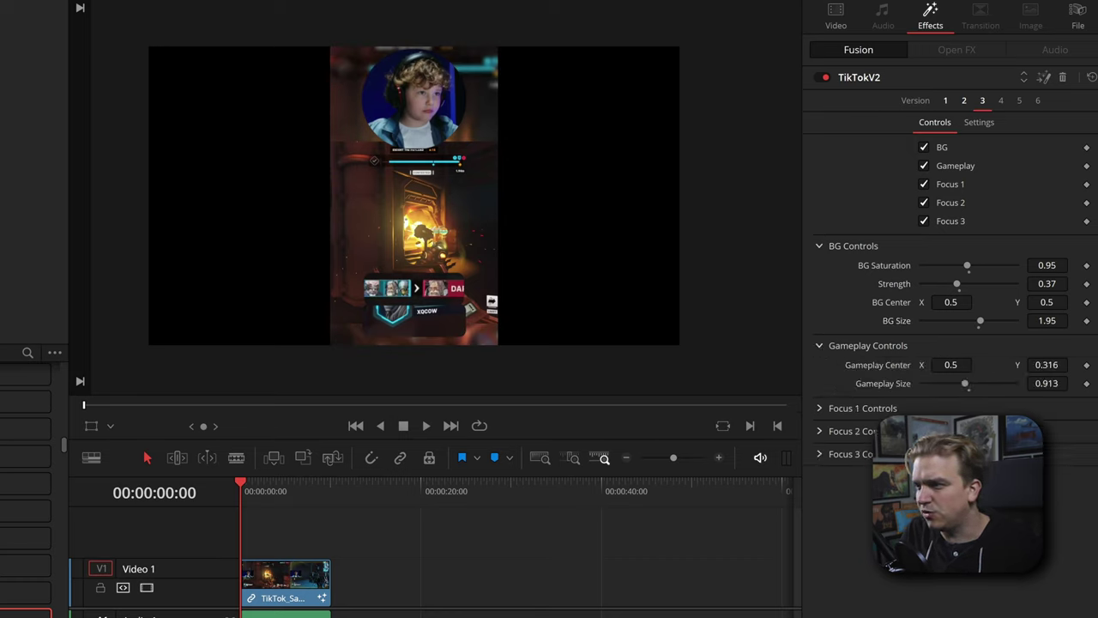
drag(1047, 365, 1022, 384)
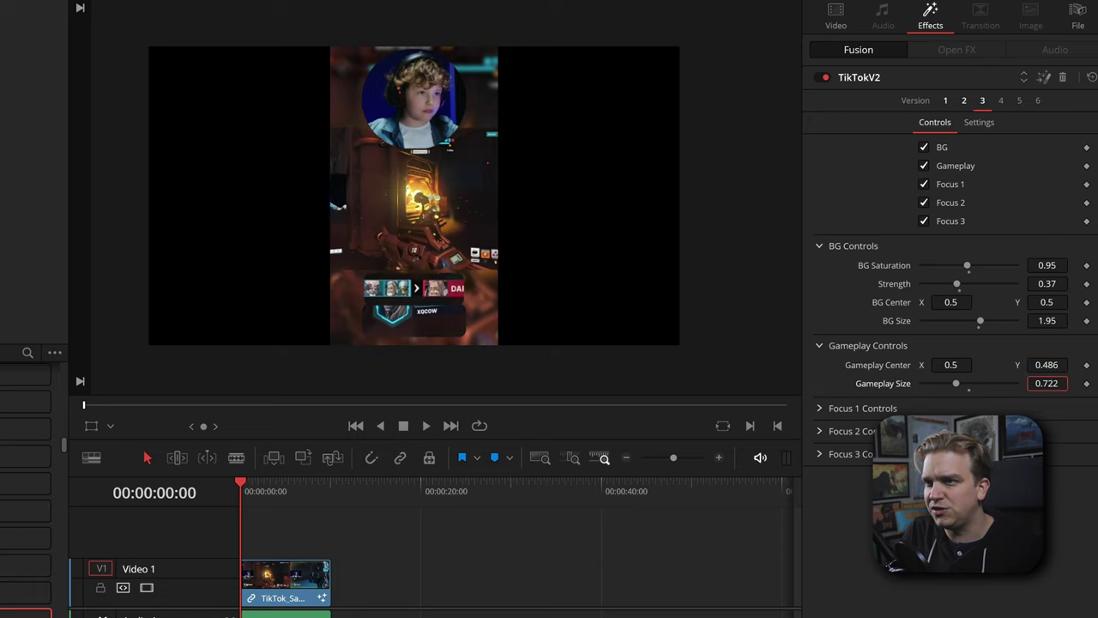
mouse_move(1046, 384)
mouse_down()
mouse_move(1048, 365)
mouse_move(1038, 365)
mouse_up()
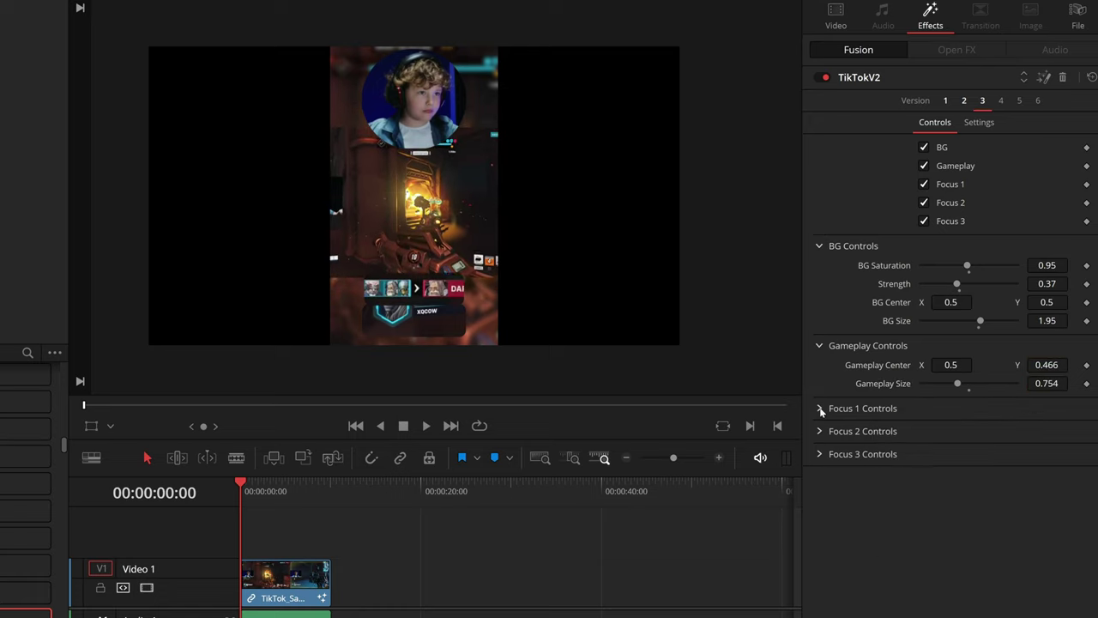
Set Focus 1 Size to 2.813 and Pivot X to 0.077.
click(820, 409)
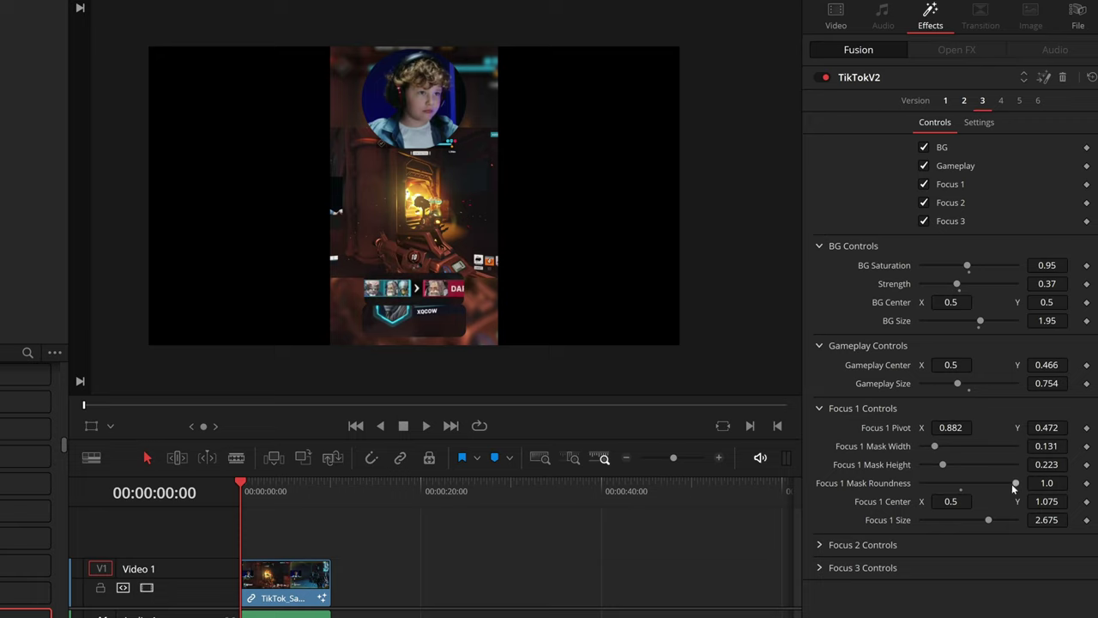
drag(1011, 483, 1056, 478)
drag(1047, 520, 1059, 520)
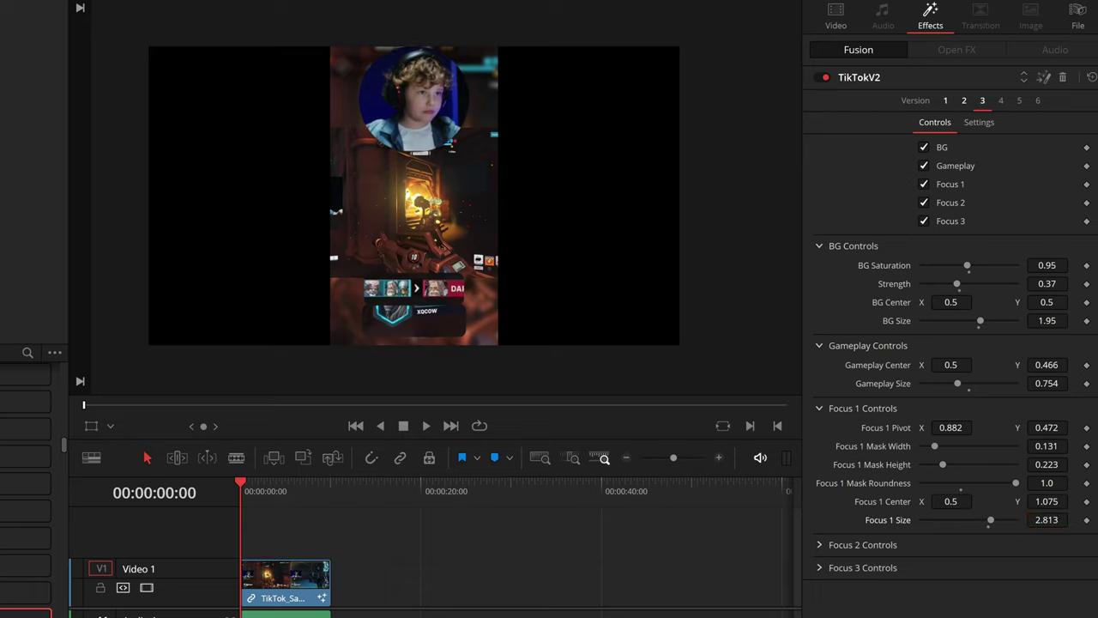
click(819, 546)
click(820, 545)
drag(951, 427, 902, 428)
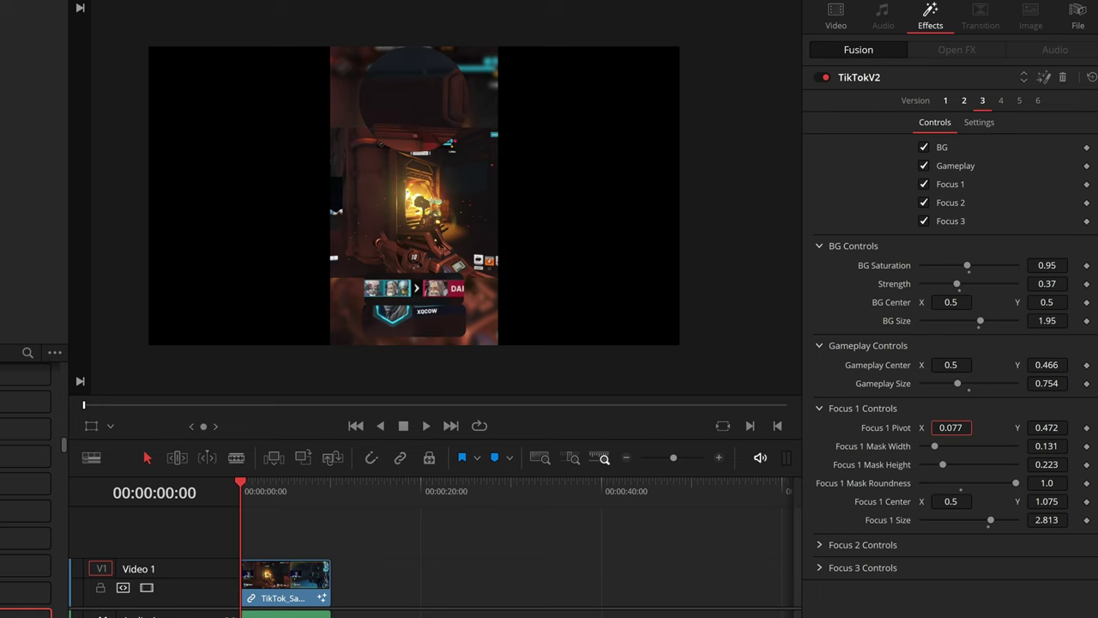
Shift the Focus 2 crop, preview Version 1, then load TikTokV2 Version 4.
click(819, 544)
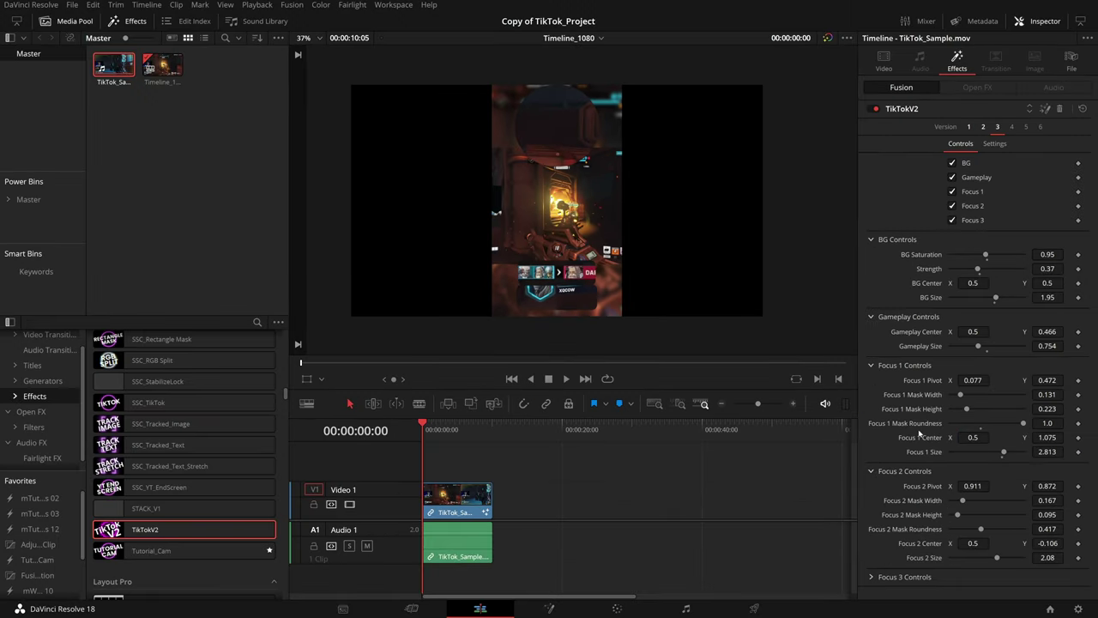
drag(970, 484, 946, 484)
drag(1048, 486, 1041, 486)
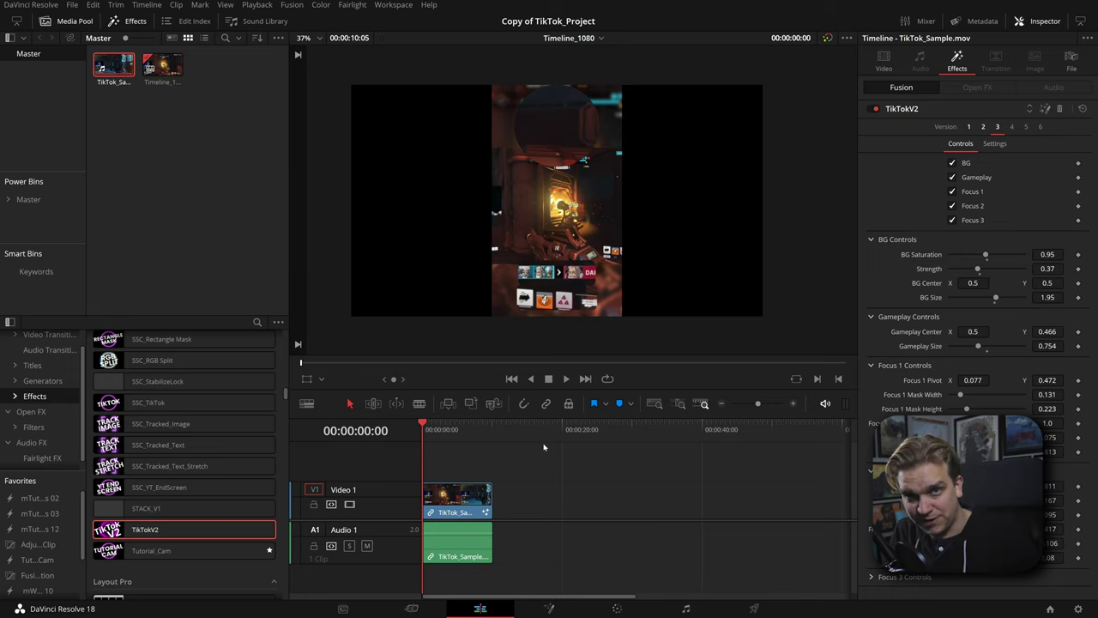
click(1082, 109)
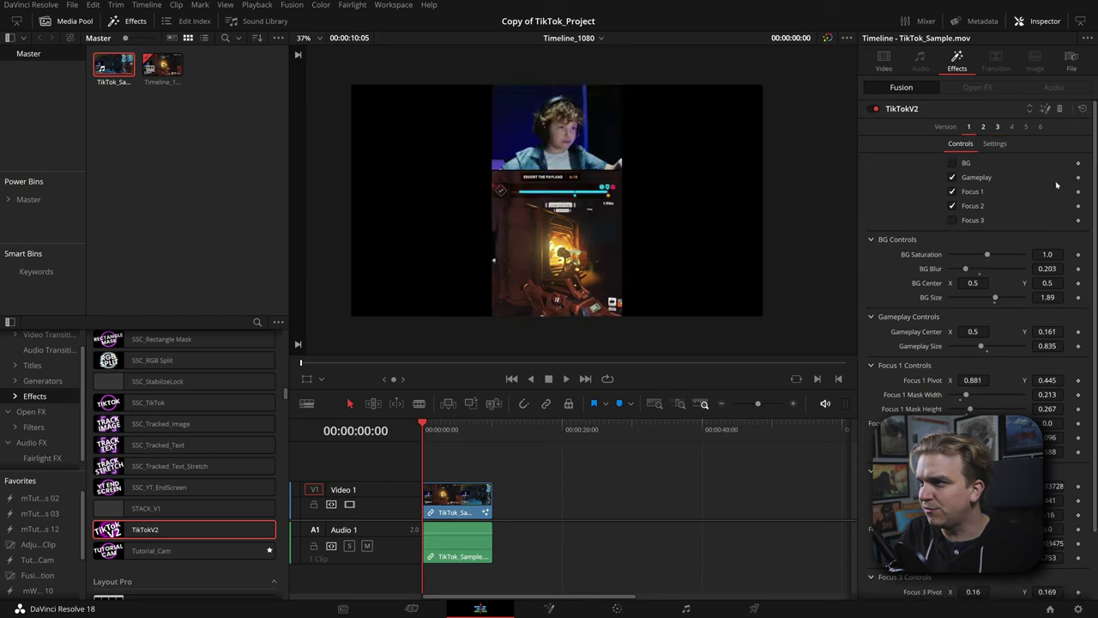
click(998, 127)
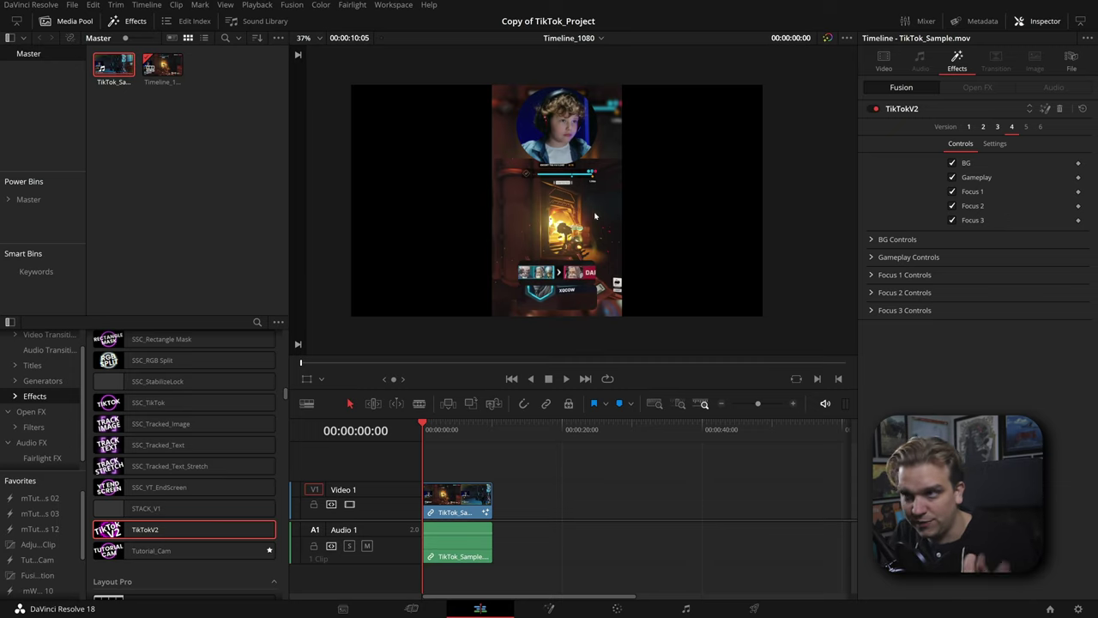
Set Focus 2 Pivot X to 0.899 and Pivot Y to 0.813.
click(873, 278)
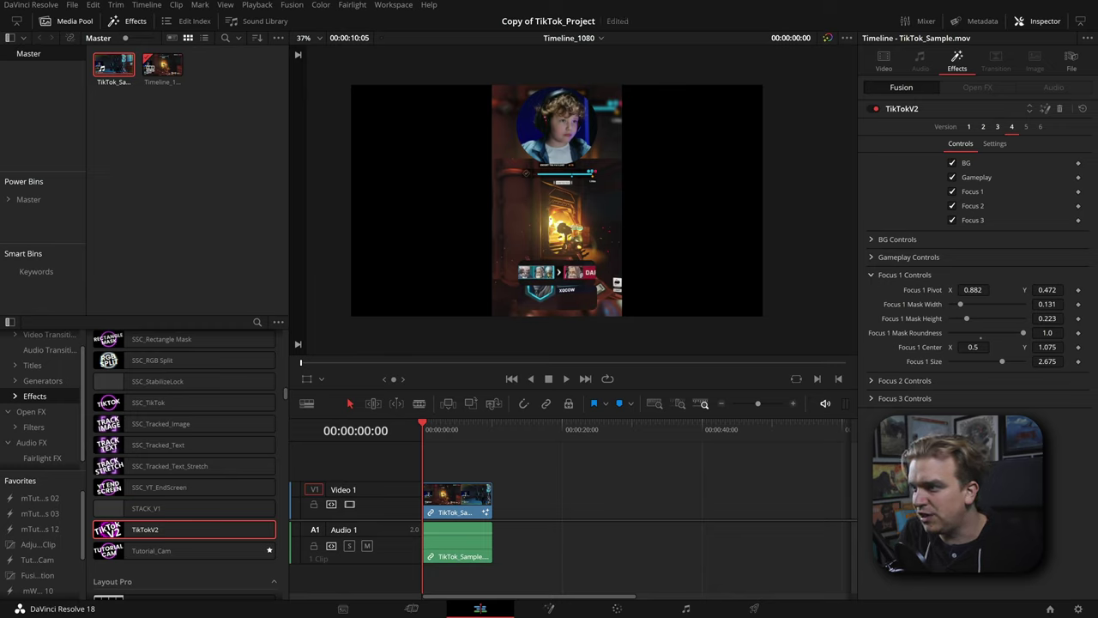
click(870, 278)
click(871, 293)
drag(973, 307, 960, 307)
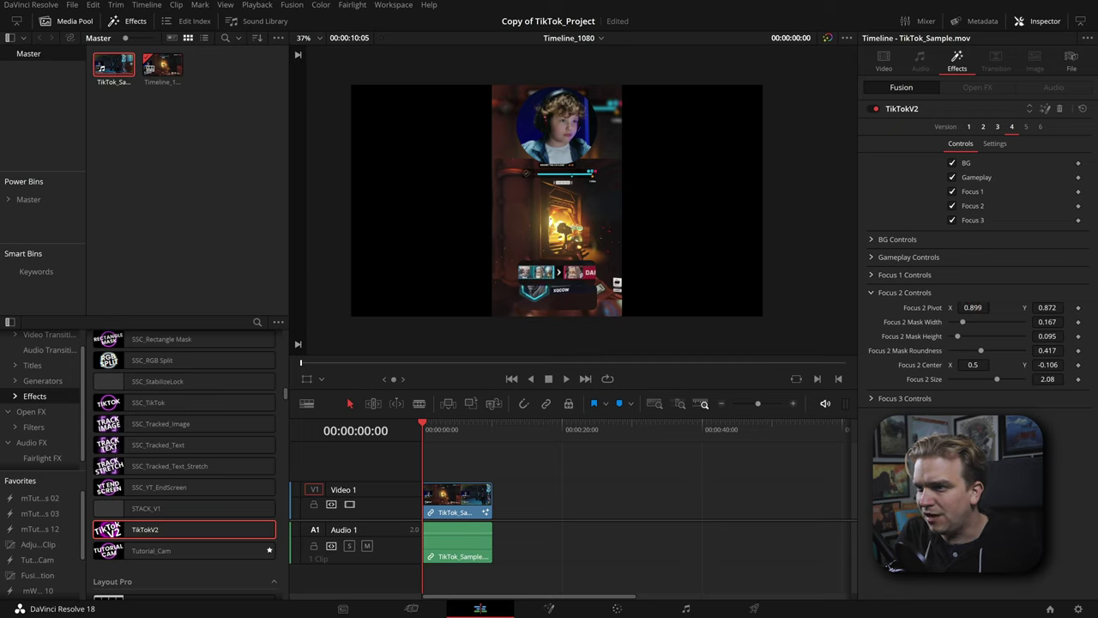
drag(1048, 307, 1005, 307)
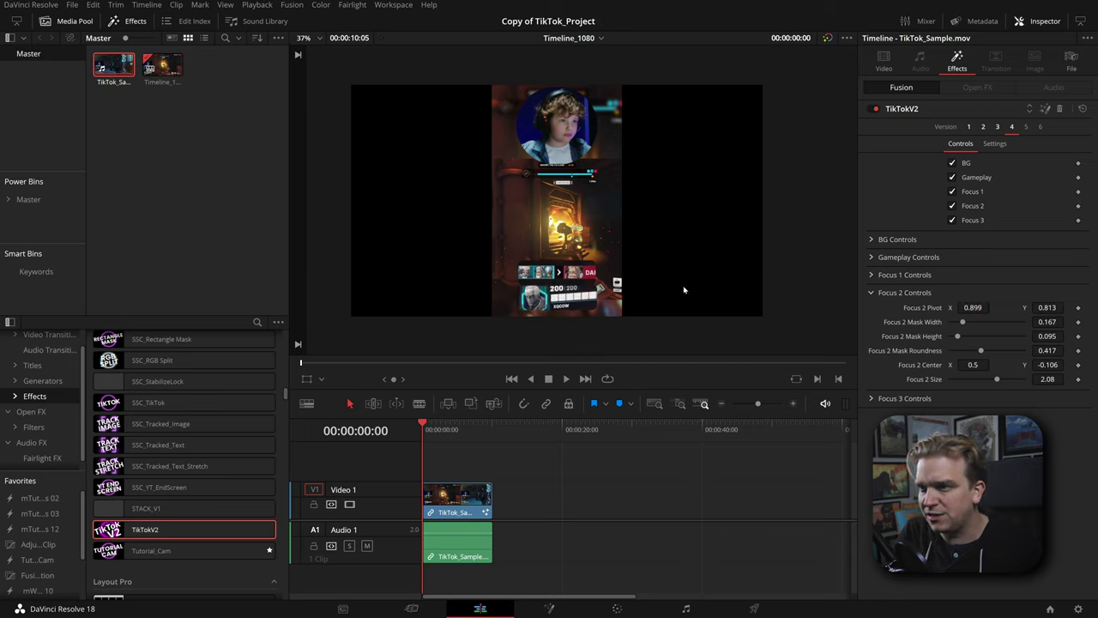
Raise Focus 3 Pivot Y to about 0.9, fine-tune Pivot X, and narrow Mask Width to 0.126.
click(871, 398)
drag(1046, 413, 1085, 413)
drag(972, 413, 958, 412)
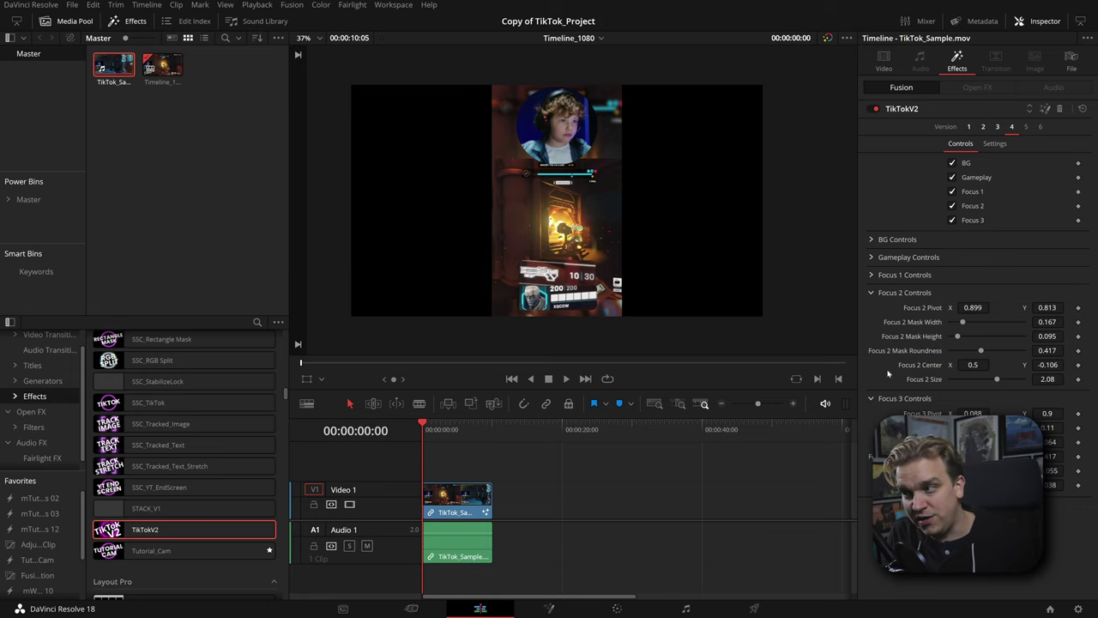
drag(961, 427, 958, 428)
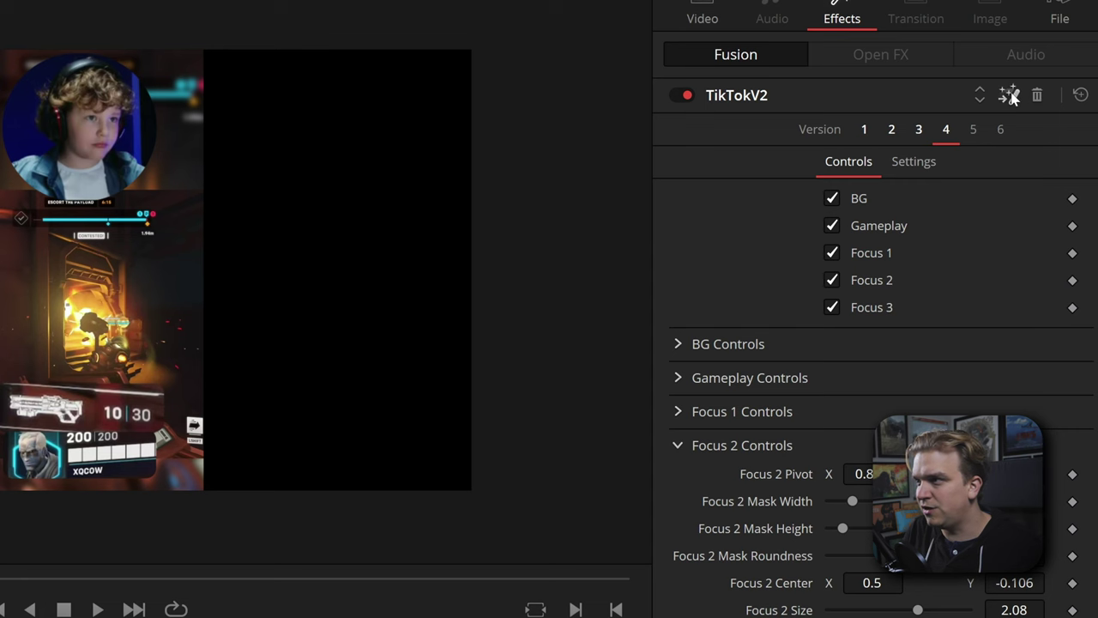
Open TikTokV2 in Fusion, inspect the TikTokV2_1 group's nodes, then collapse and select it.
click(1010, 95)
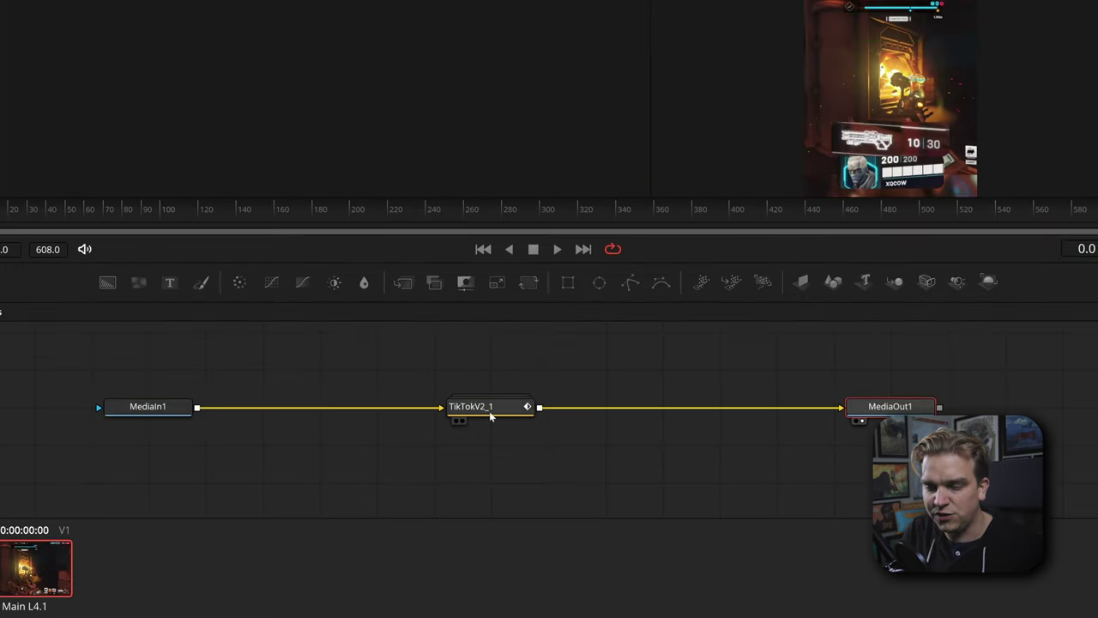
double_click(489, 415)
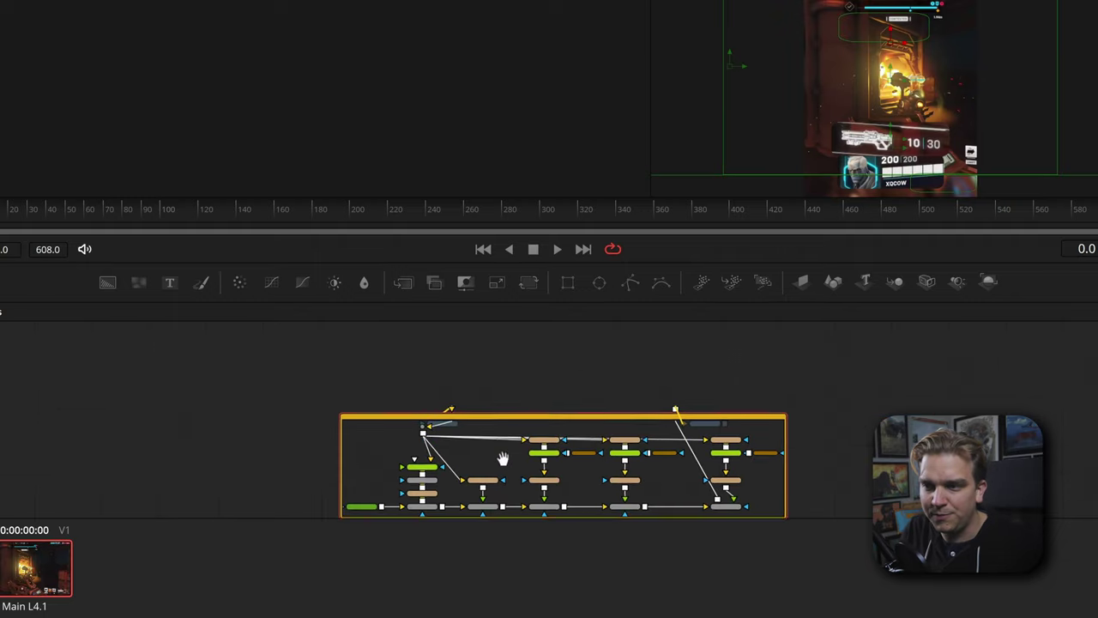
scroll(559, 380, up, 3)
scroll(626, 371, up, 2)
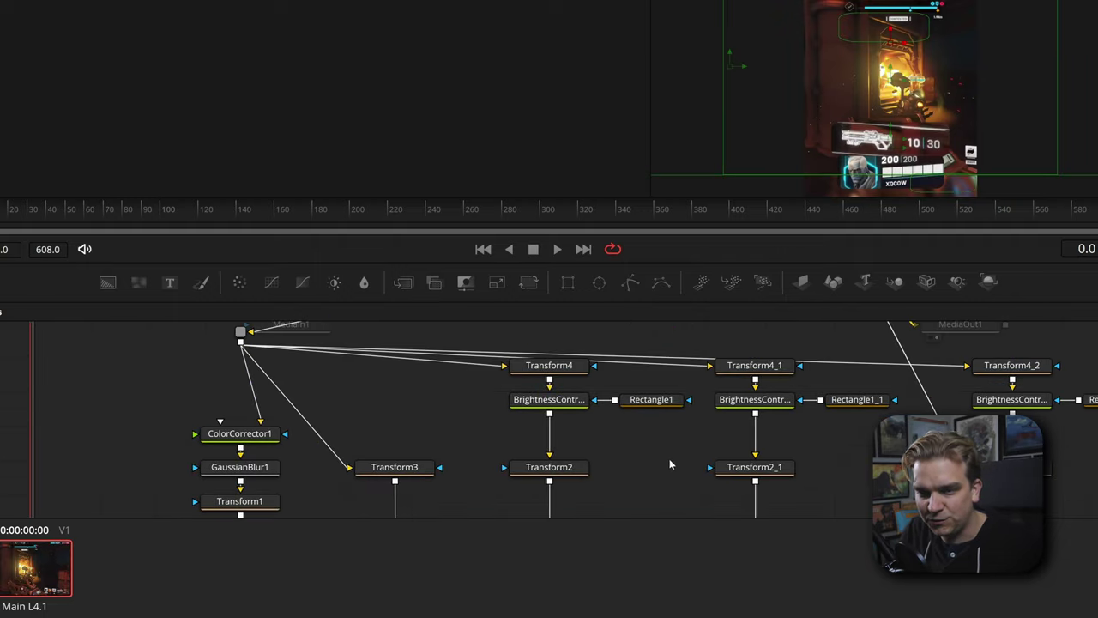
scroll(669, 503, up, 3)
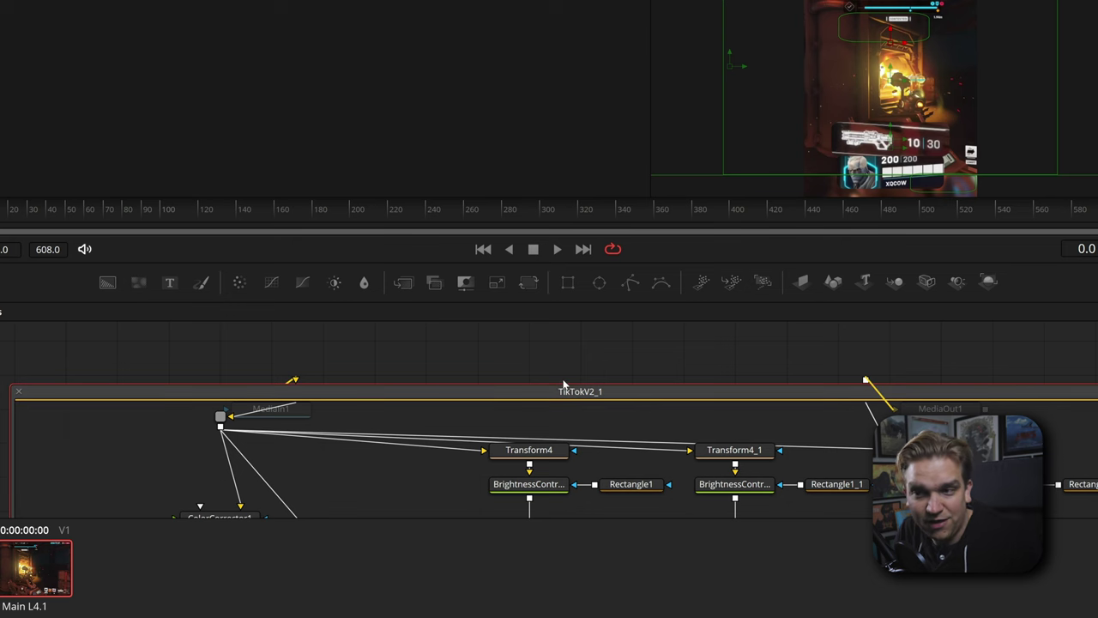
double_click(556, 392)
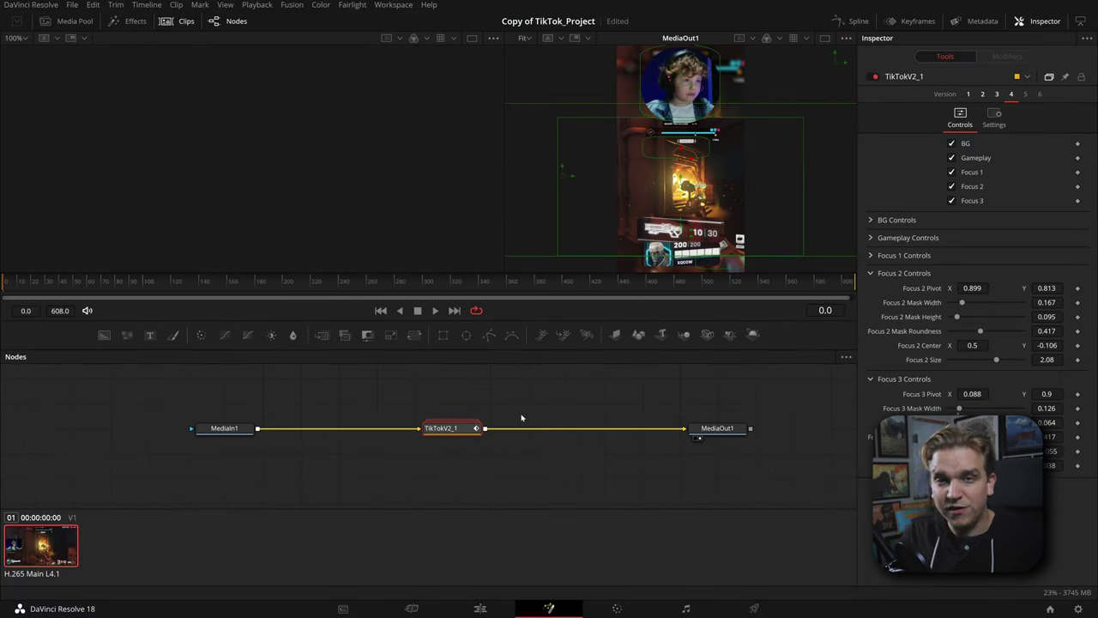
drag(522, 393, 412, 451)
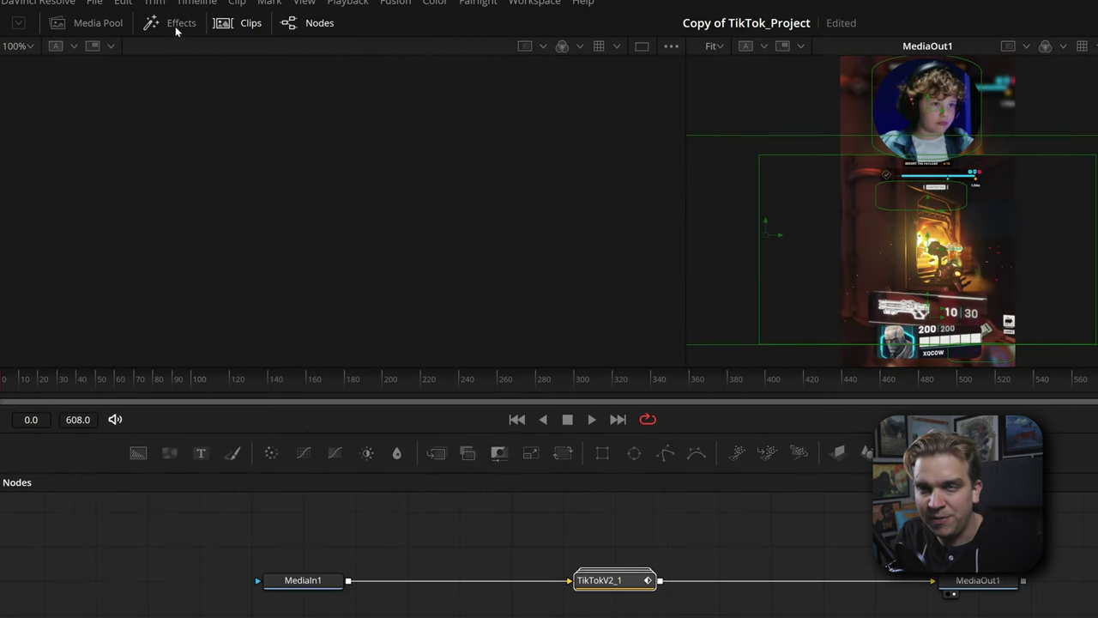
Browse the Fusion effects library to Templates > Edit > Effects.
click(176, 25)
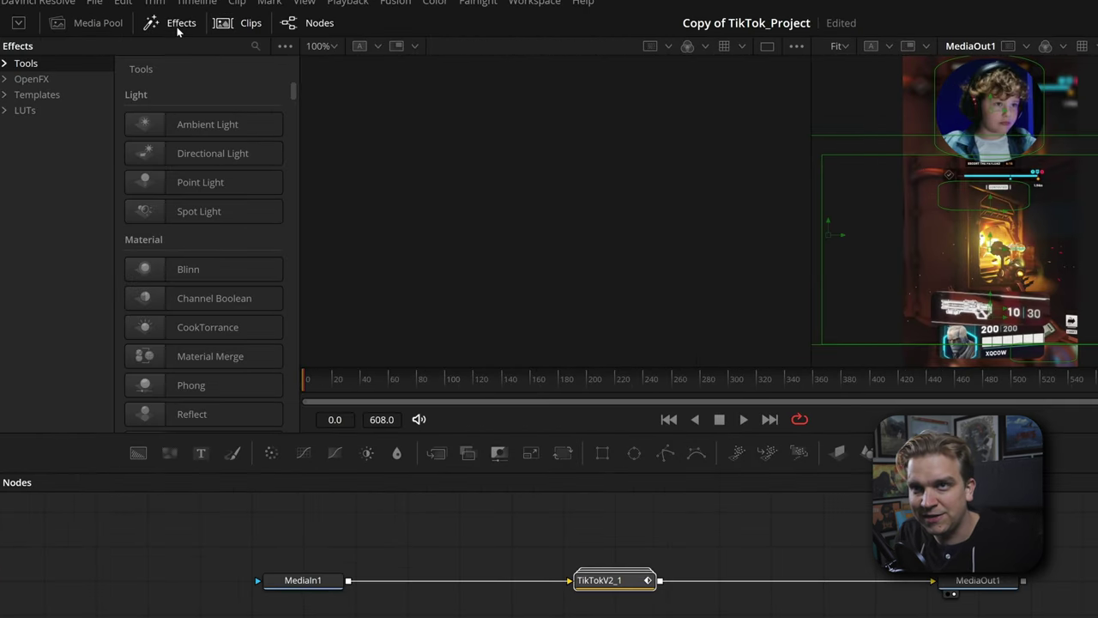
click(5, 94)
click(20, 111)
click(60, 126)
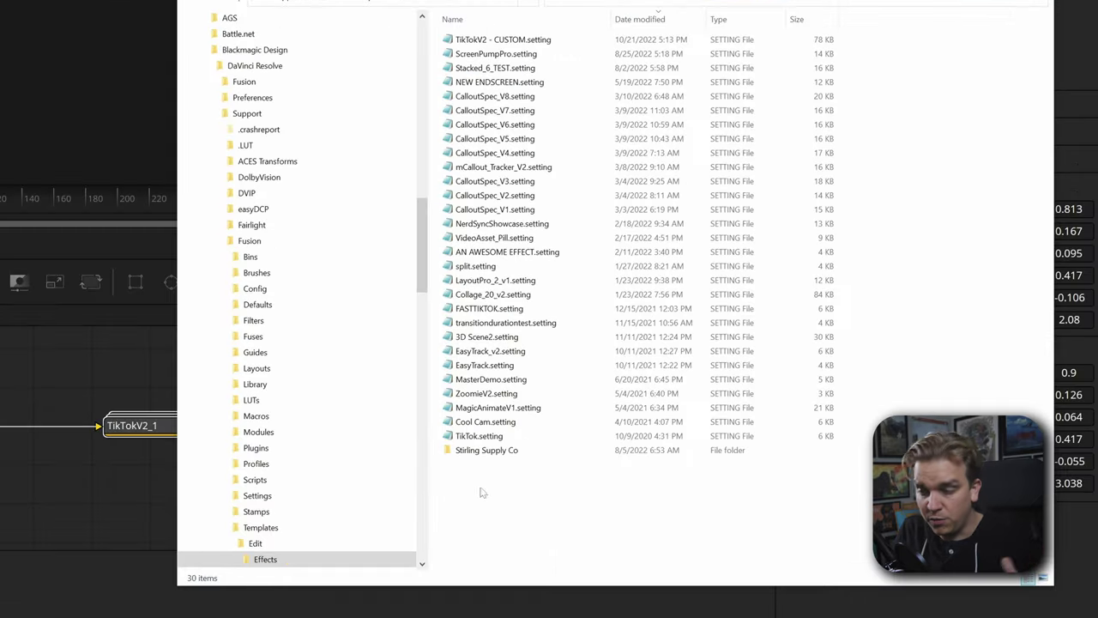
Create a new text document in the Effects folder and rename it TIKTOKYAYYY.setting, accepting the extension change.
right_click(691, 474)
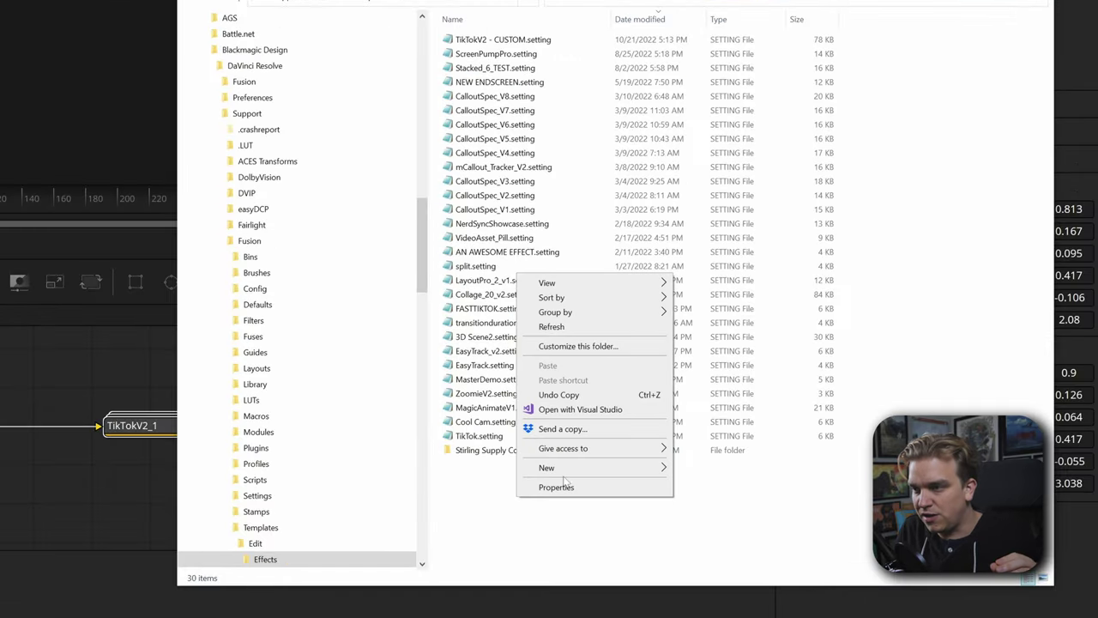
mouse_move(559, 468)
click(726, 578)
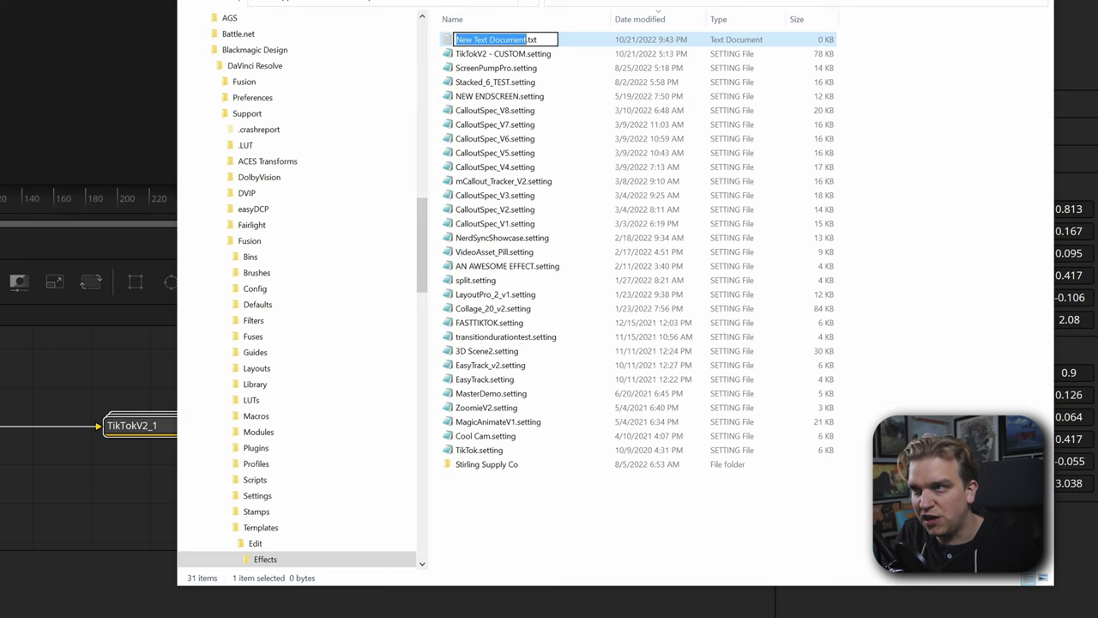
click(537, 40)
key(BackSpace)
key(BackSpace)
text(setting)
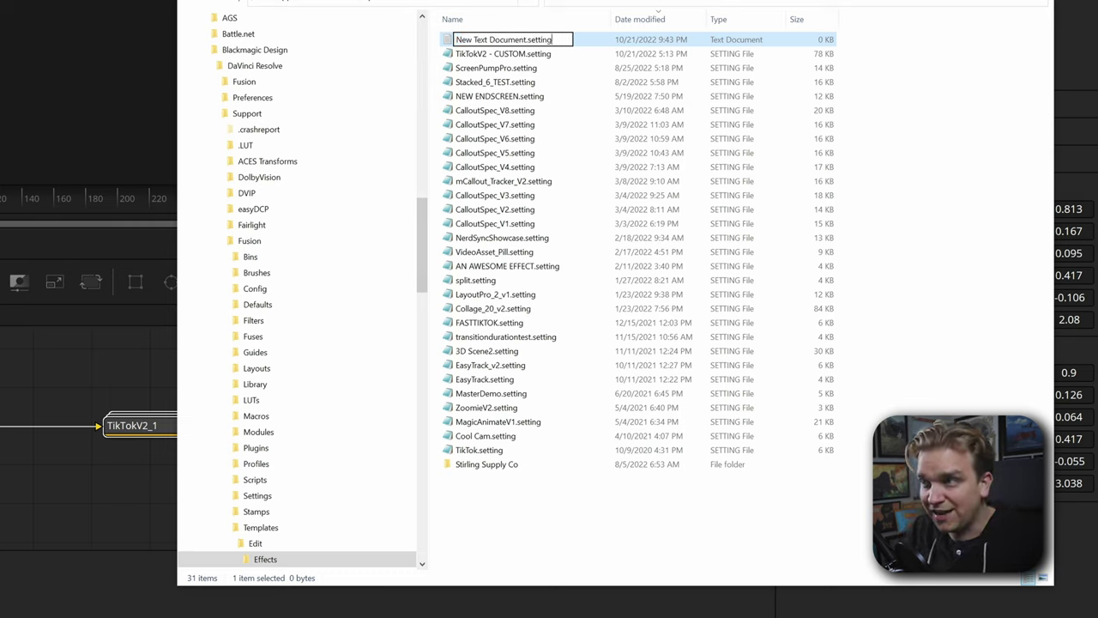
drag(527, 39, 443, 48)
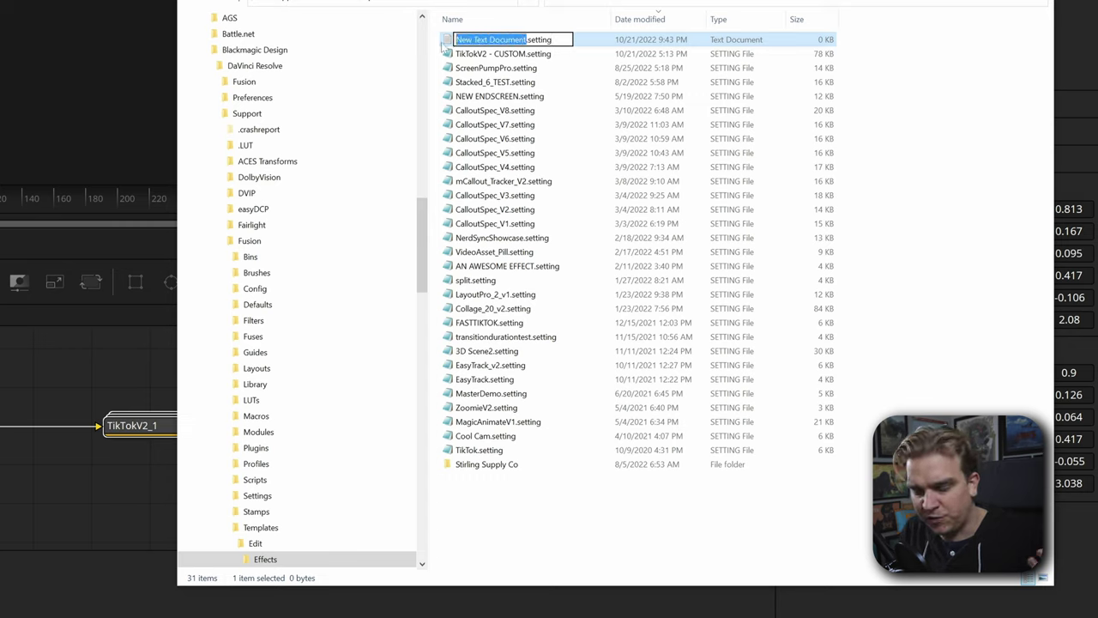
text(TIK)
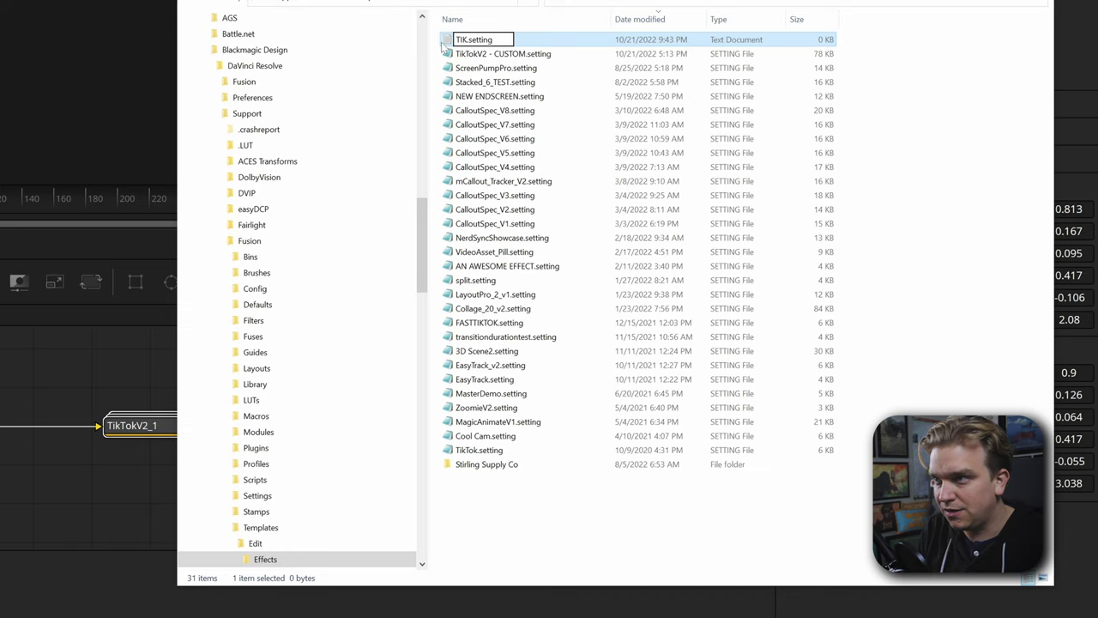
text(TOKYAYYY)
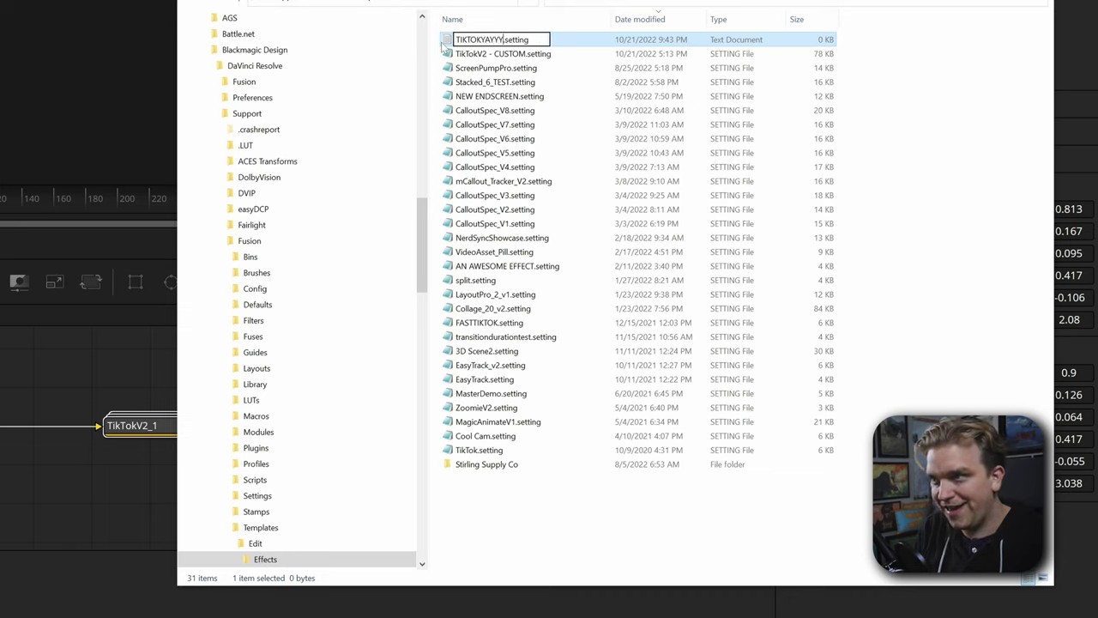
click(627, 515)
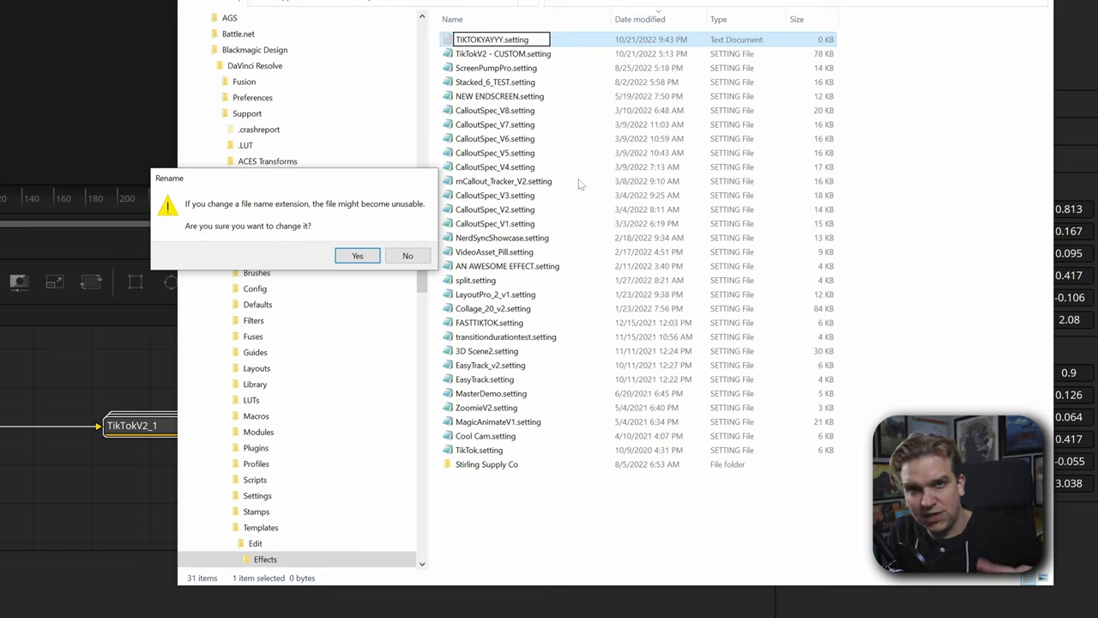
click(360, 256)
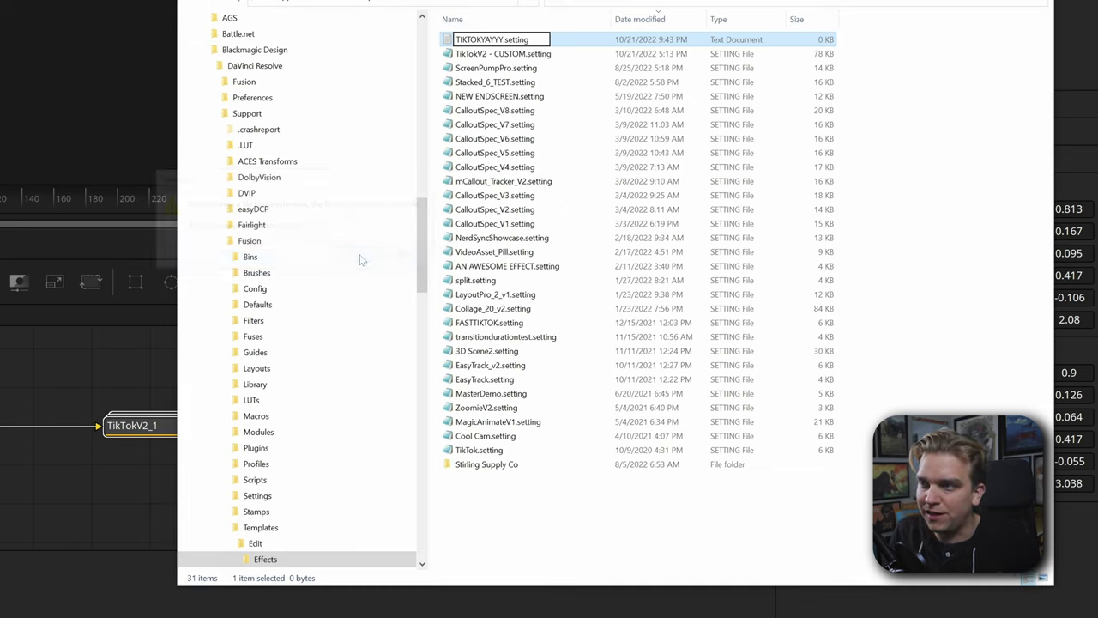
Open TIKTOKYAYYY.setting in Notepad and save it with the pasted Fusion node code.
double_click(478, 40)
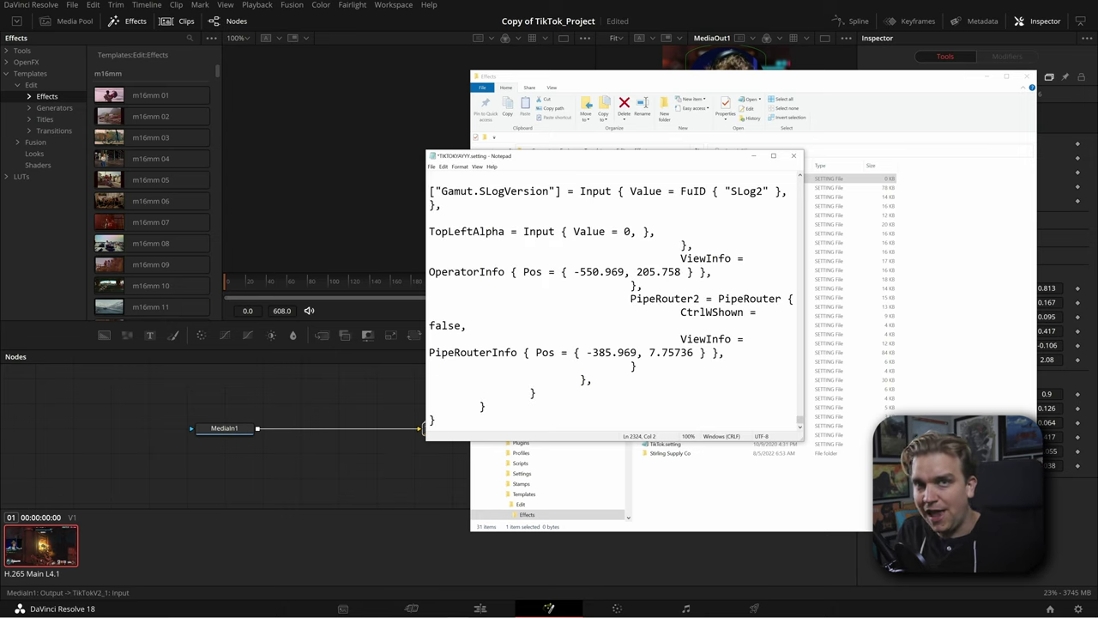
key(ctrl+s)
Close Notepad and return to DaVinci Resolve's Edit page.
click(793, 156)
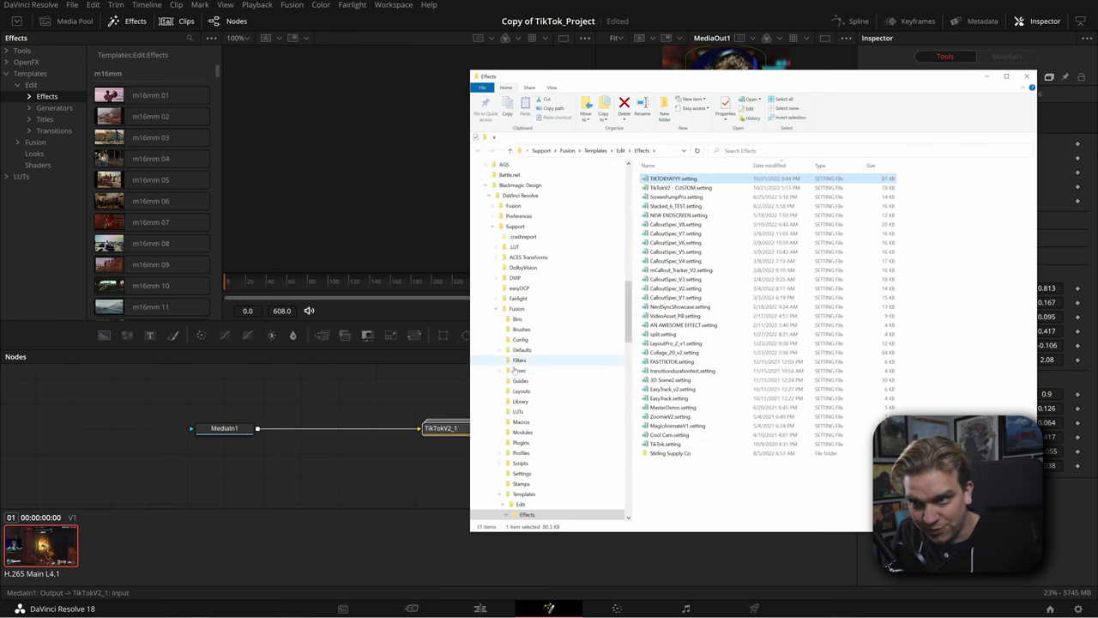
click(392, 485)
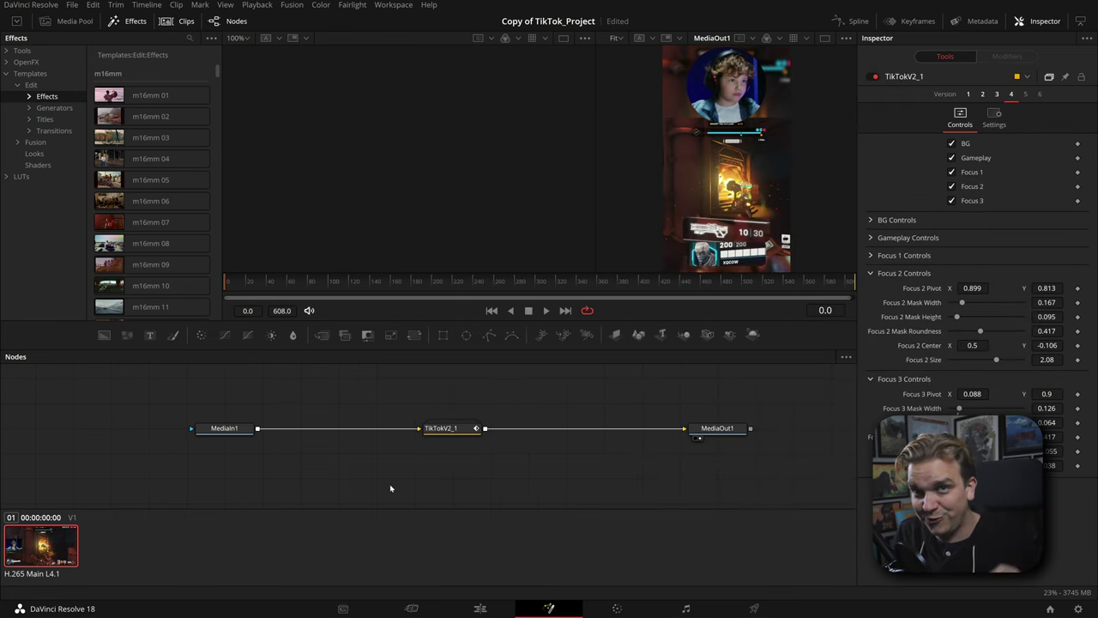
click(481, 608)
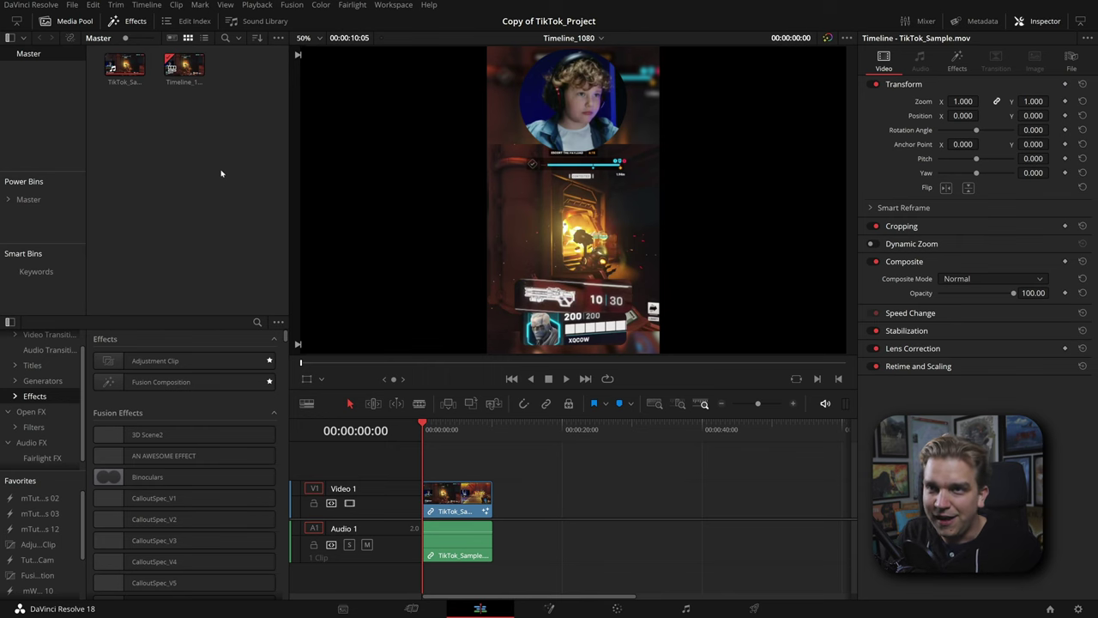
Create Timeline 2 at 1920 x 1080 HD instead of project settings, and drag TikTok_Sample into it.
right_click(180, 140)
mouse_move(257, 146)
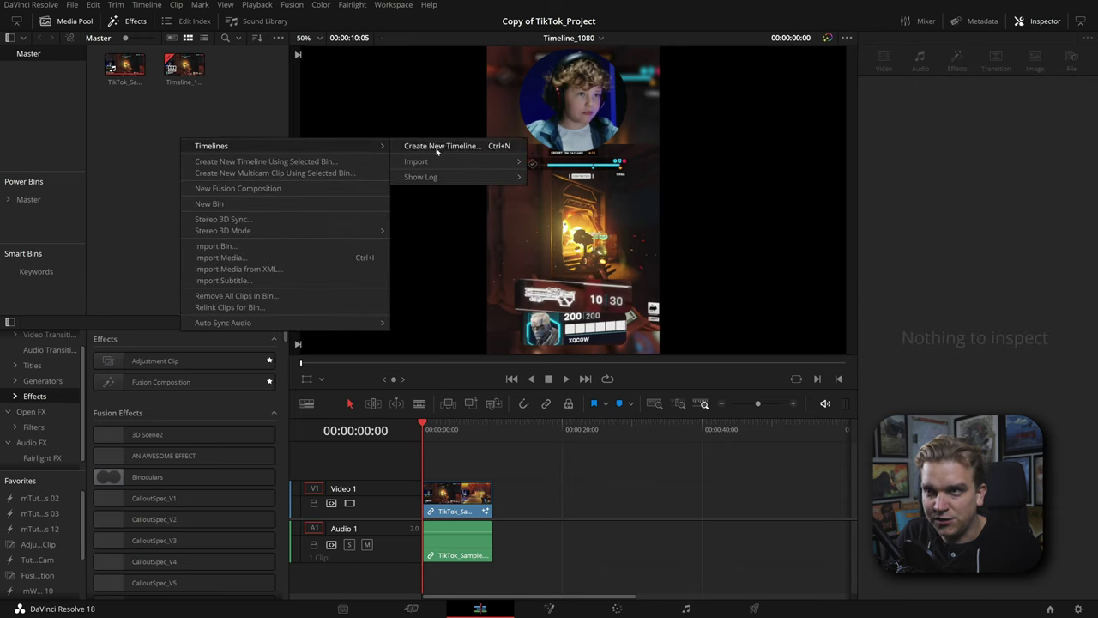
click(436, 146)
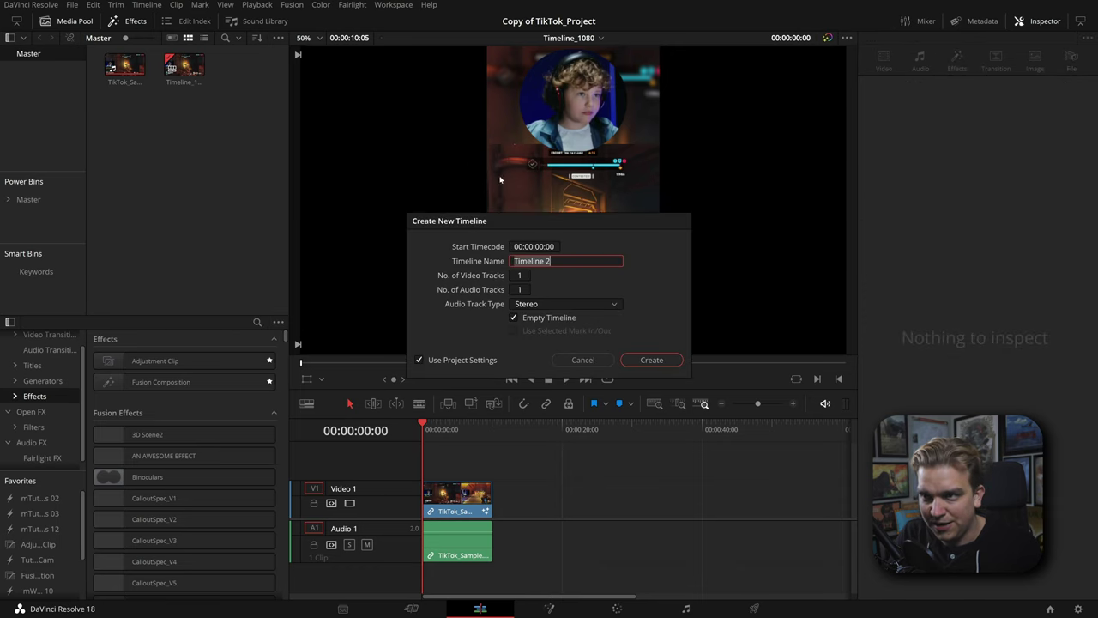
click(441, 361)
click(515, 247)
click(535, 270)
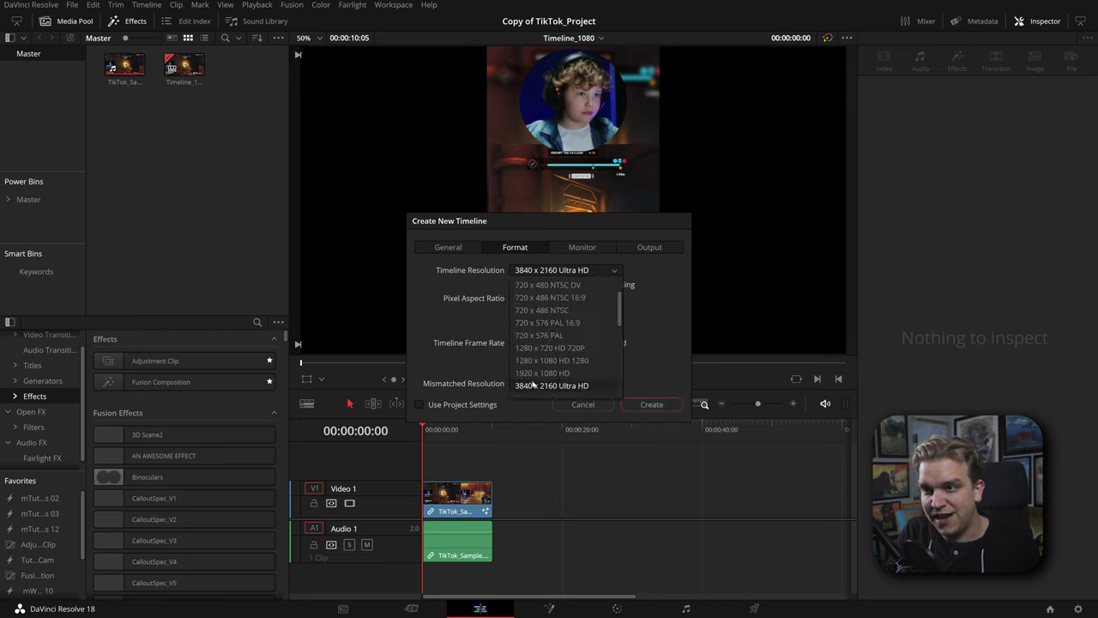
click(531, 378)
click(644, 404)
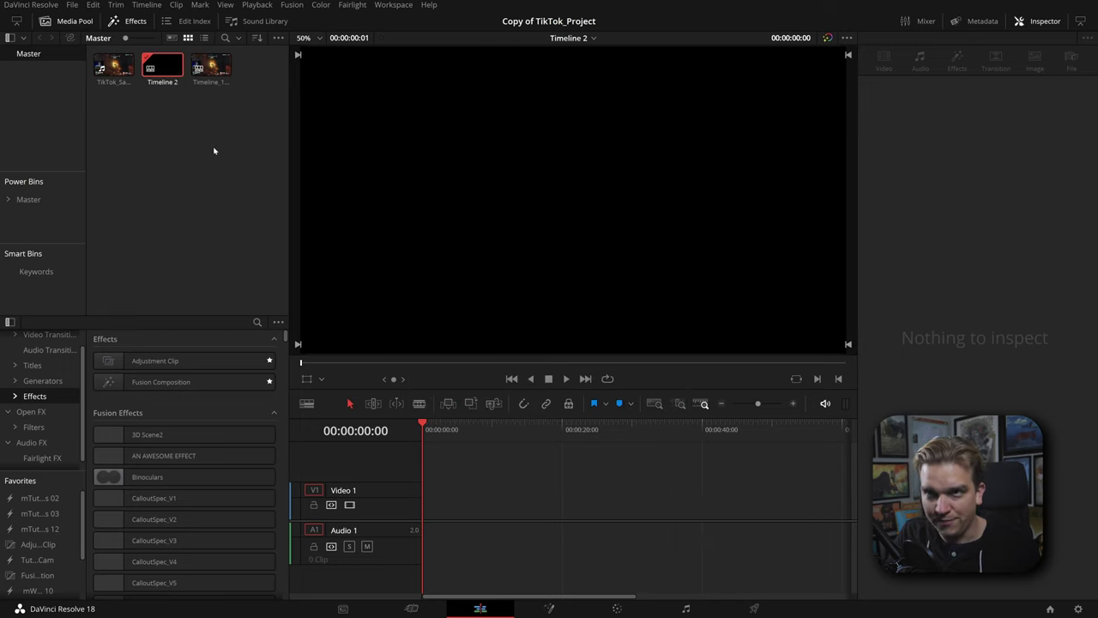
drag(116, 69, 423, 517)
Place TikTok_Sample at the start of Timeline 2 and drop the TIKTOKYAYYY Fusion effect onto it.
click(461, 429)
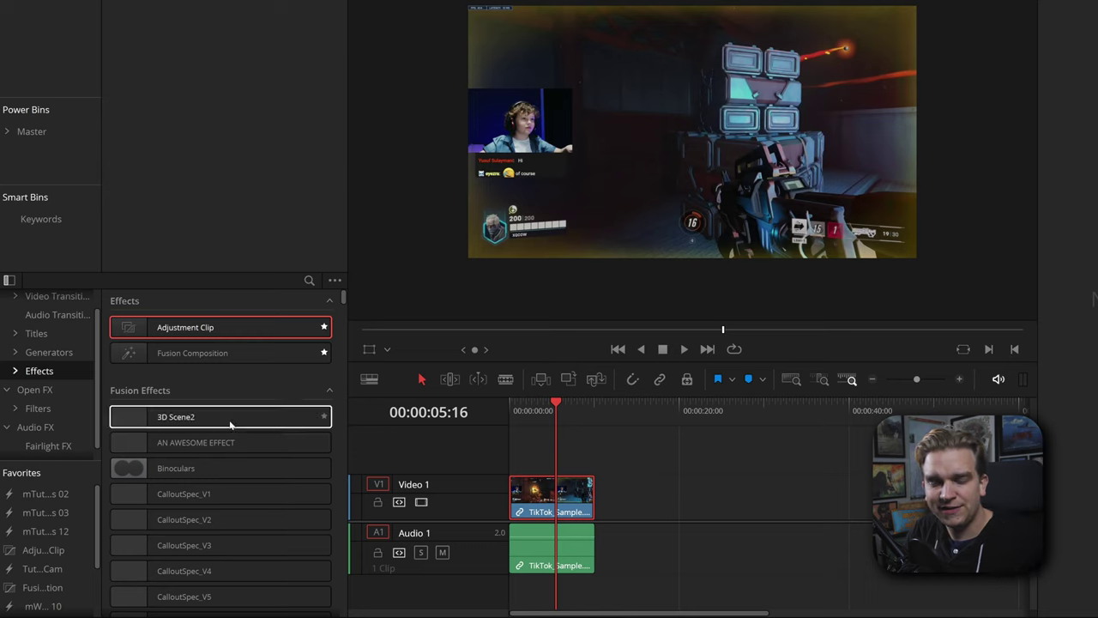
scroll(233, 429, down, 10)
scroll(233, 429, up, 5)
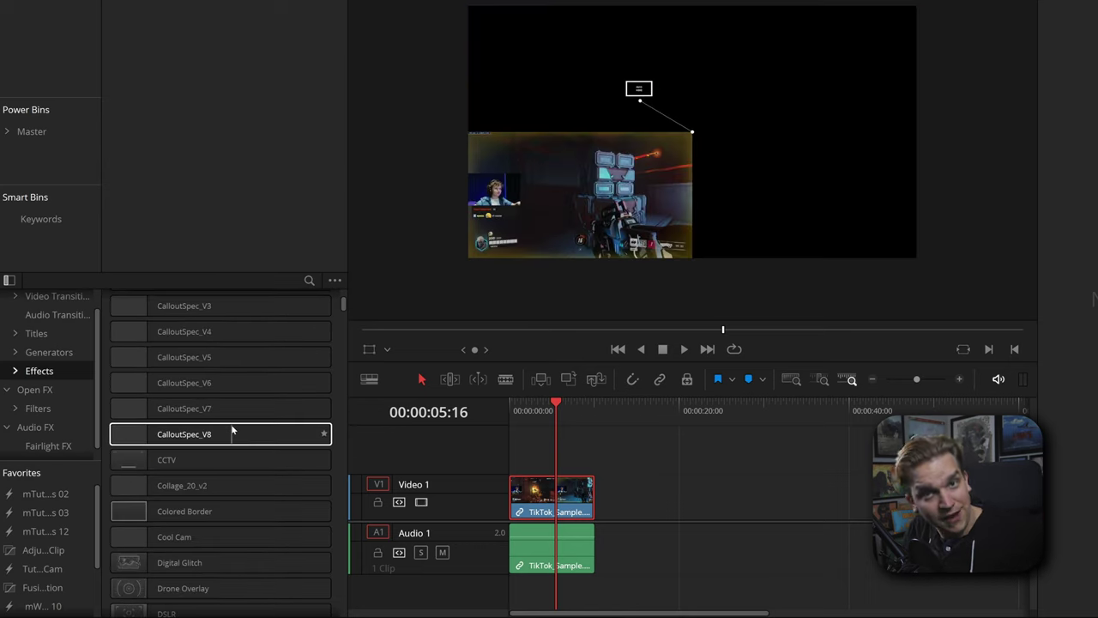
scroll(232, 431, down, 3)
scroll(232, 429, up, 8)
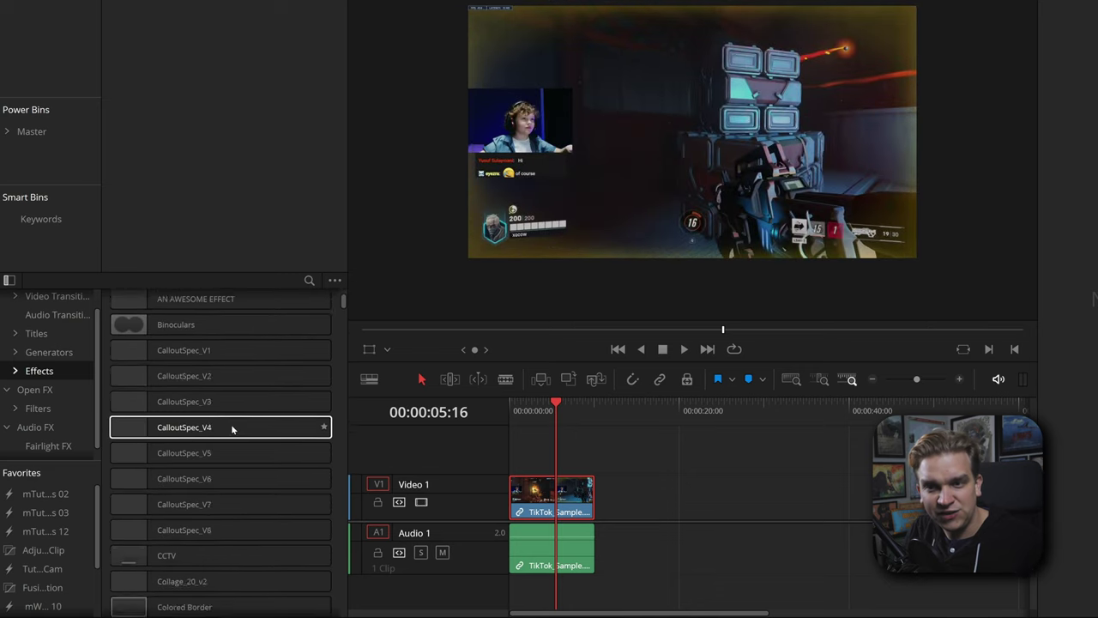
scroll(239, 433, down, 4)
scroll(240, 436, down, 15)
scroll(239, 433, down, 1)
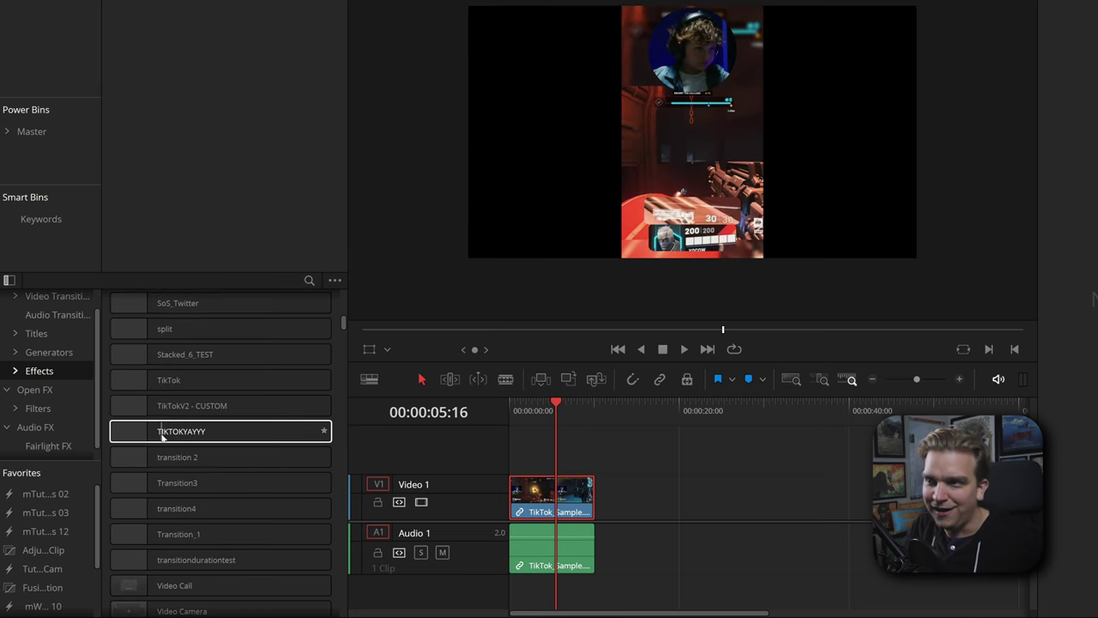
drag(167, 434, 558, 493)
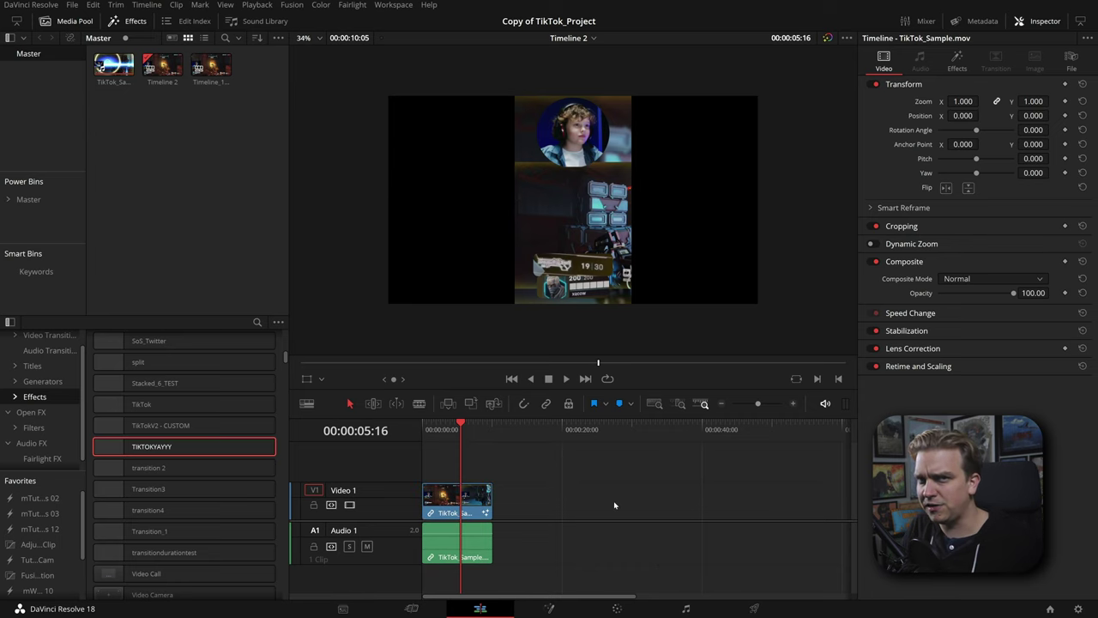
On the Deliver page, set a custom output resolution of 1080 x 1920.
click(753, 609)
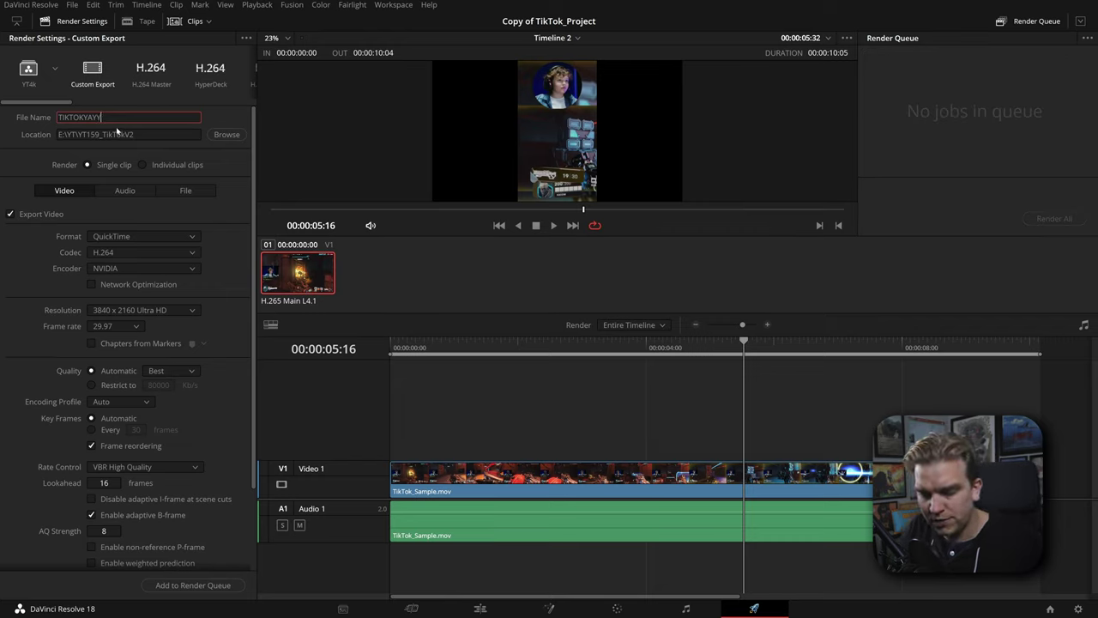
click(173, 313)
click(131, 326)
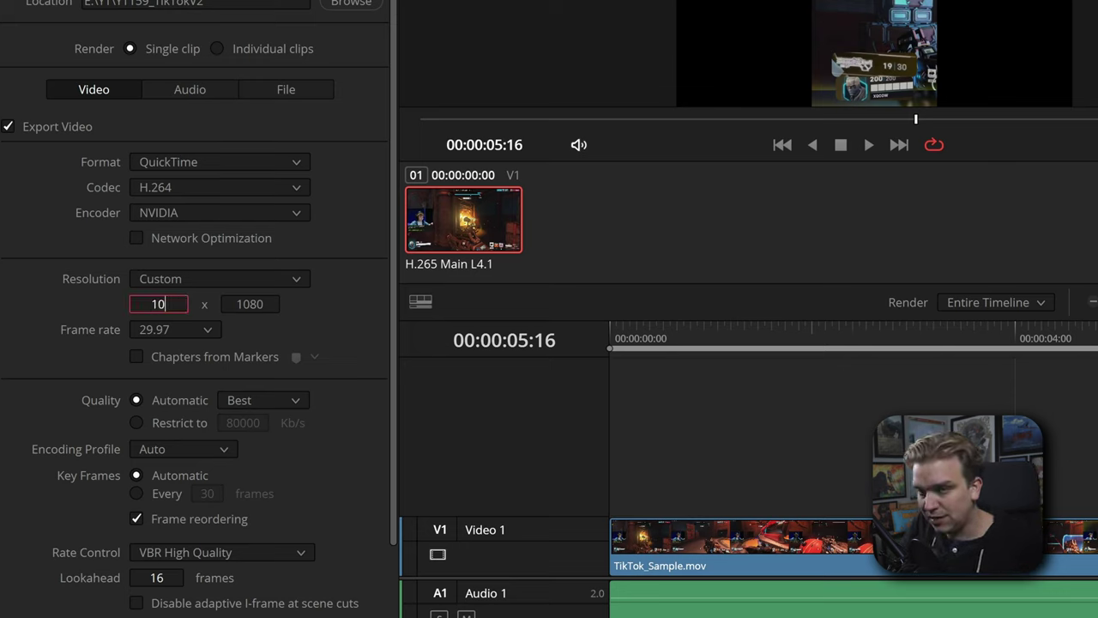
key(Tab)
key(BackSpace)
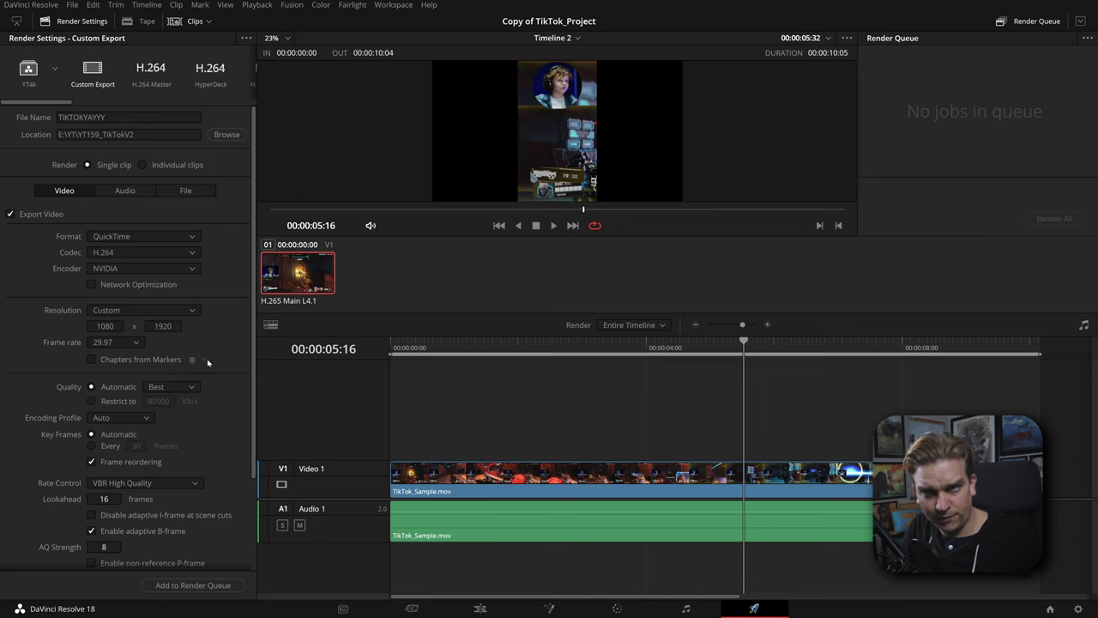
Queue Timeline 2, accept the above-timeline-resolution warning, and render TIKTOKYAYYY.mov.
click(221, 585)
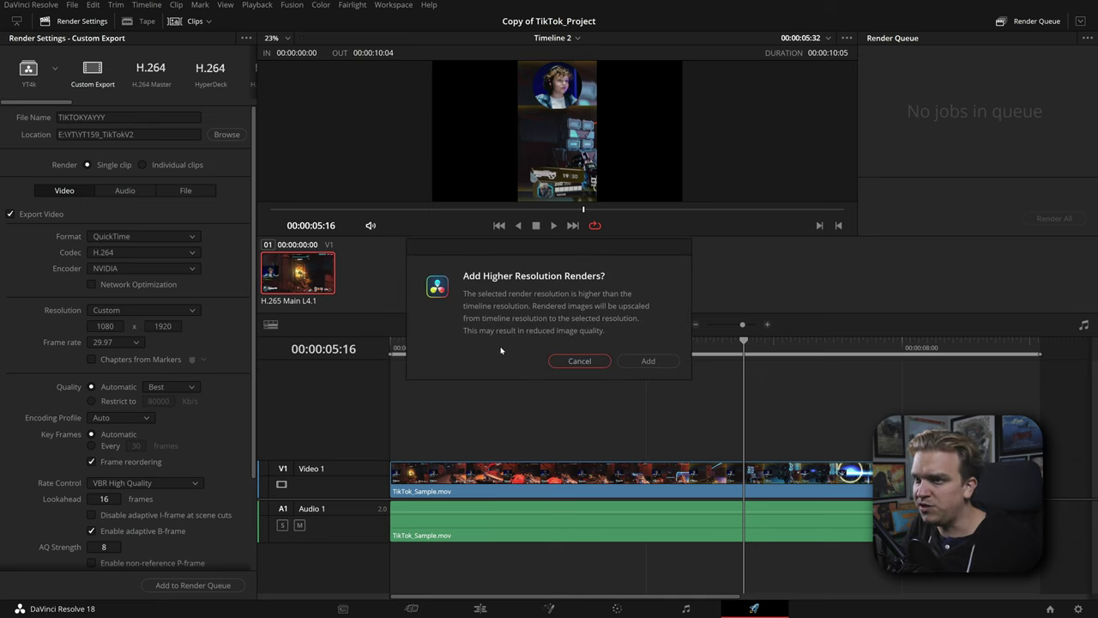
click(656, 366)
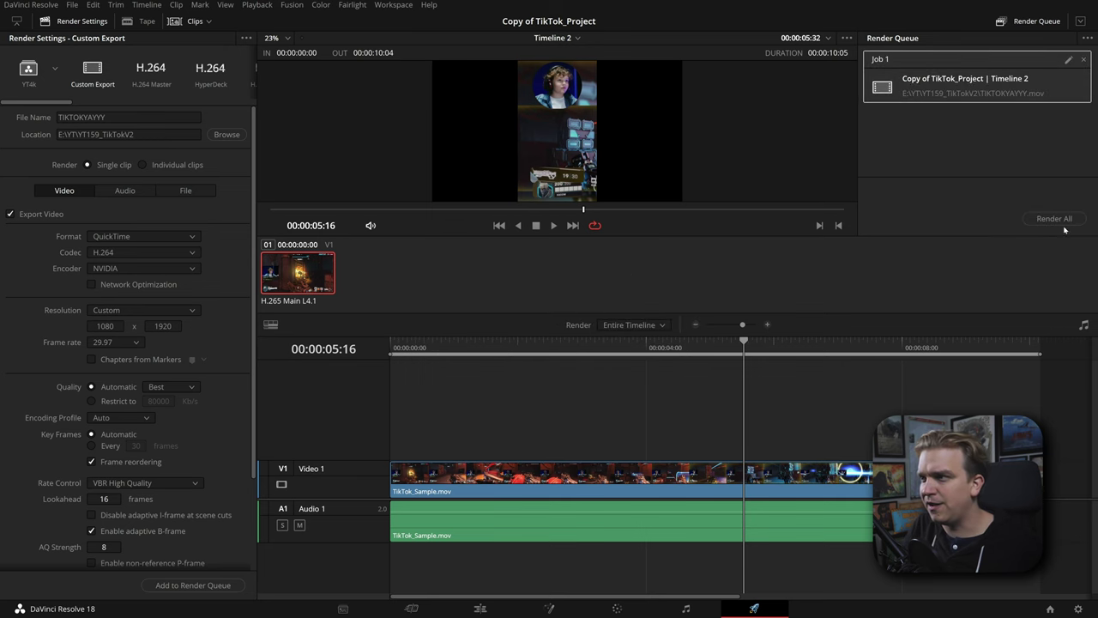
click(1061, 221)
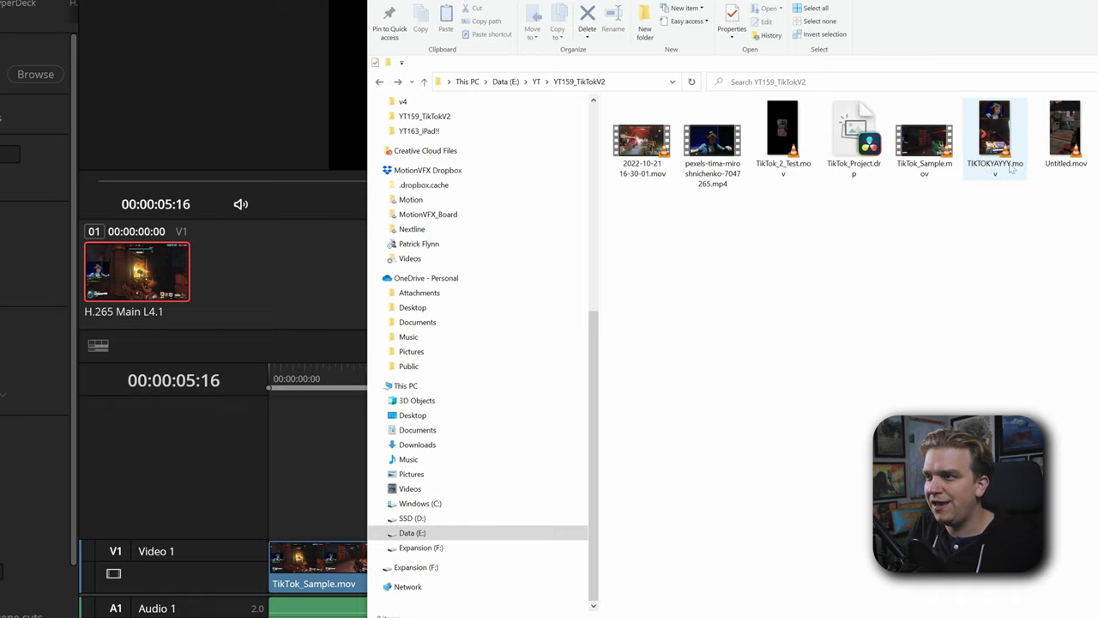
Play TIKTOKYAYYY.mov in VLC in a smaller, repositioned window to check the vertical output.
double_click(998, 144)
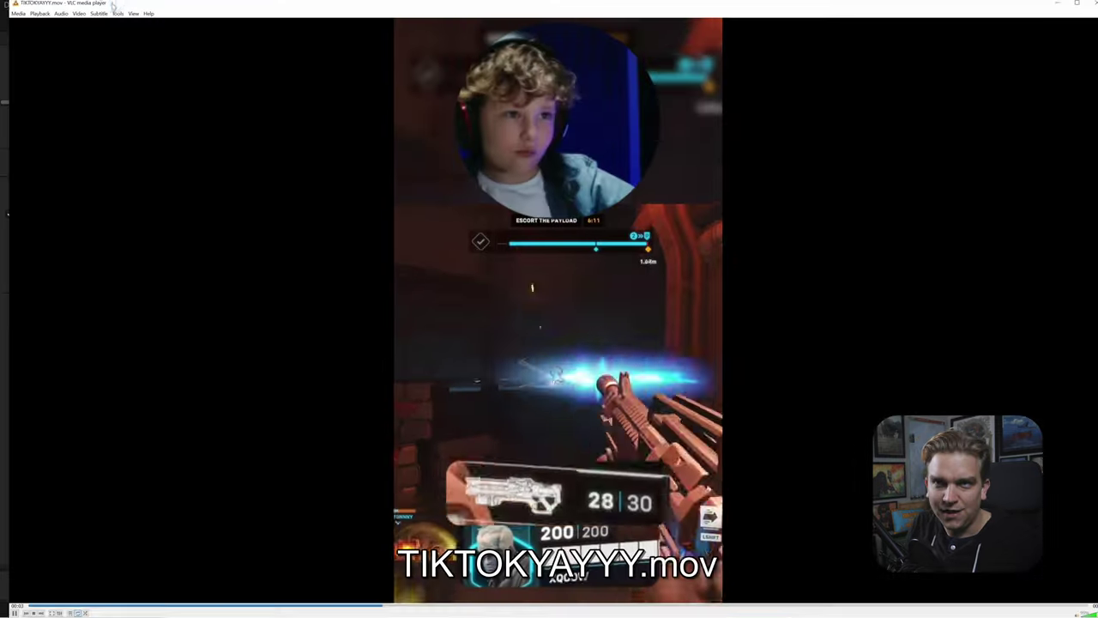
double_click(113, 5)
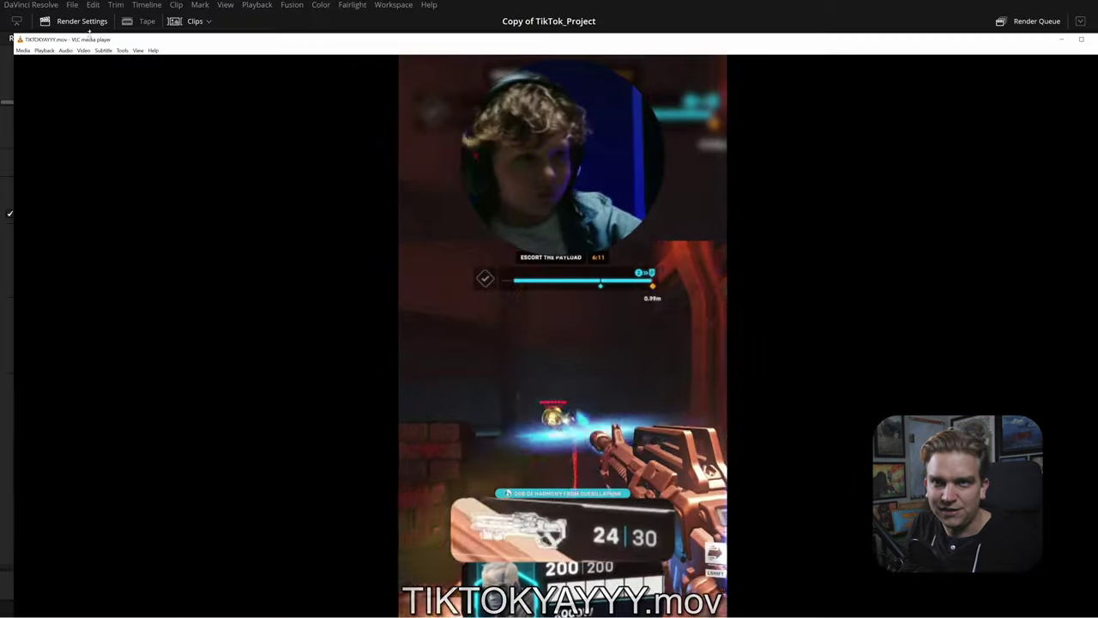
drag(64, 49, 388, 52)
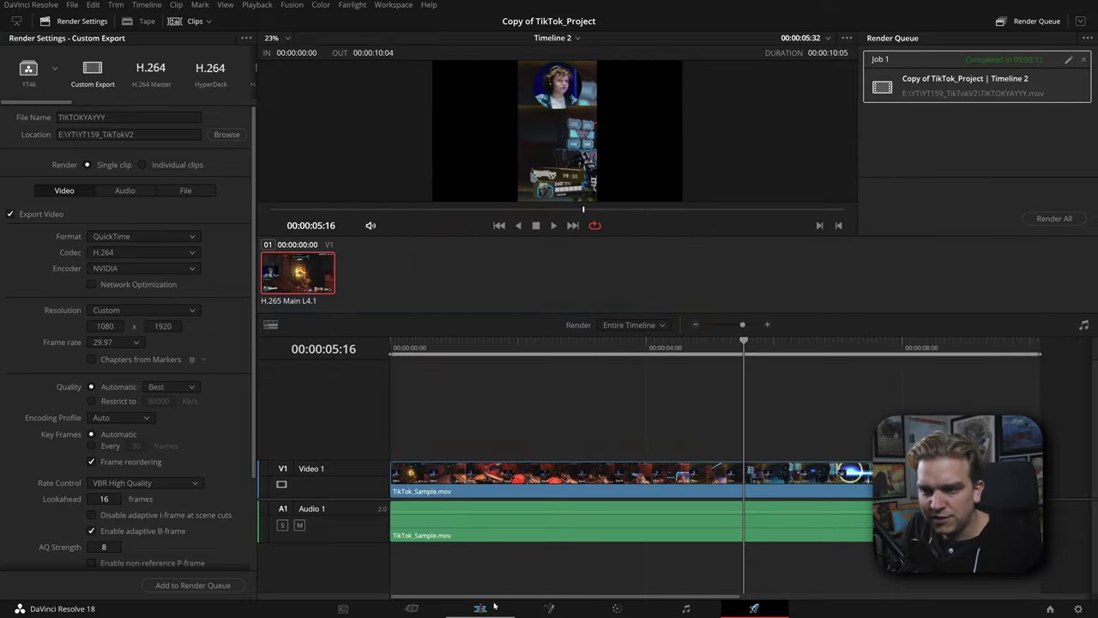
Return to the Edit page and open File > Project Settings to review image scaling.
click(494, 607)
click(74, 5)
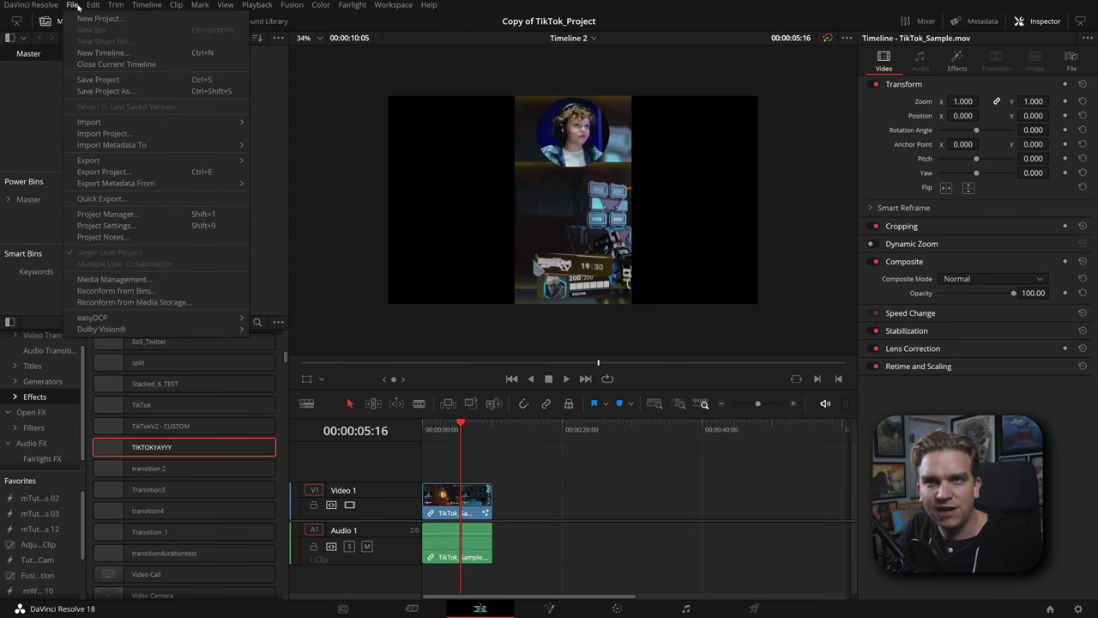
click(106, 225)
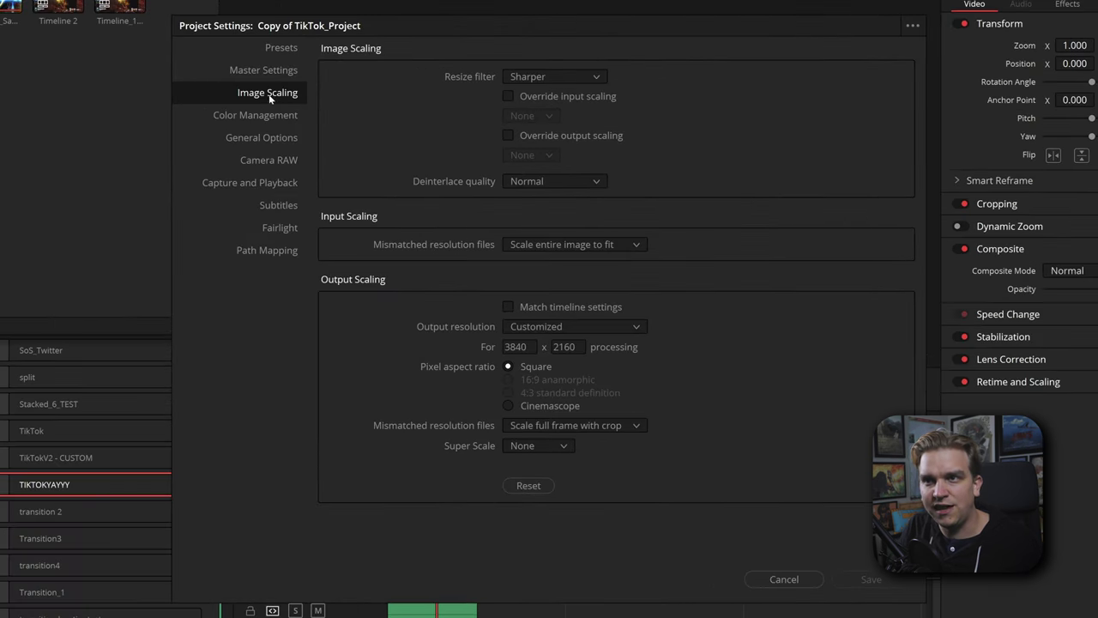